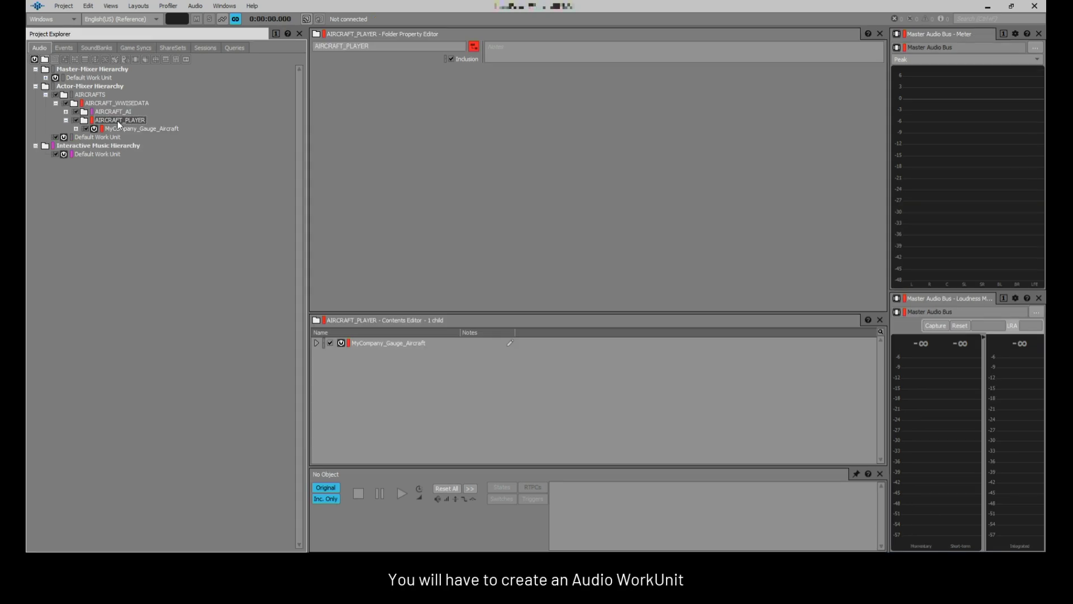
Create a MyCompany_Simple_Aircraft work unit under AIRCRAFT_PLAYER and import mechanic_stallwarning.wav into it
right_click(117, 121)
mouse_move(166, 128)
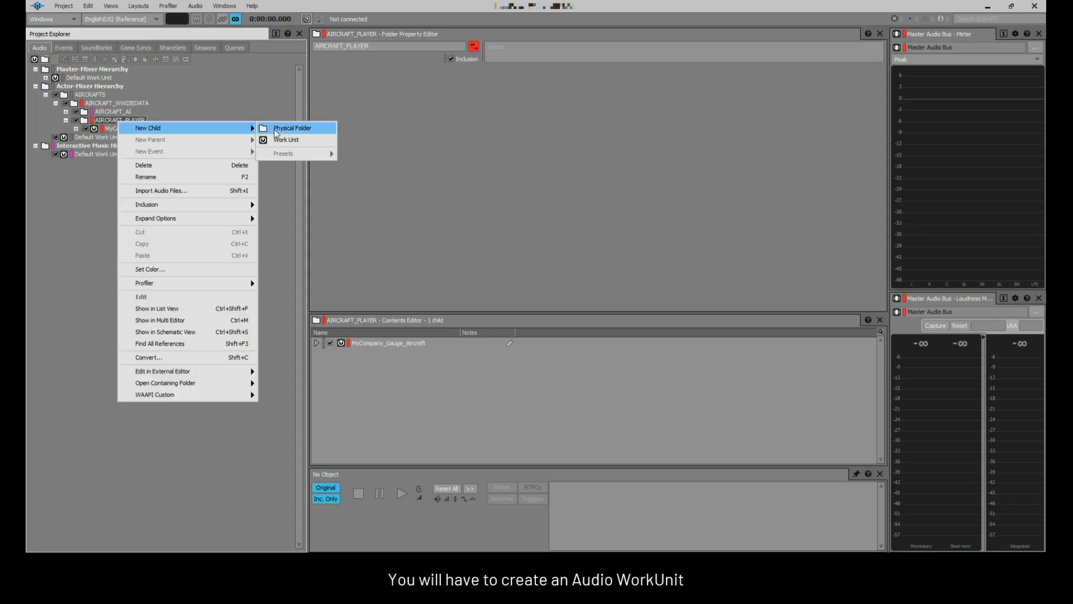
click(286, 140)
text(MyC)
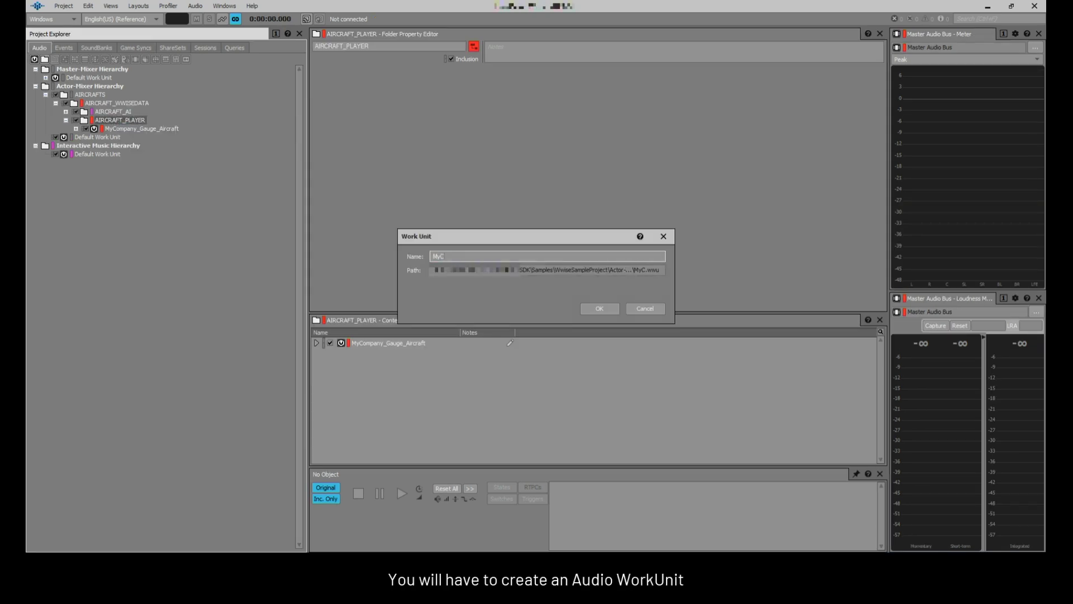
text(ompany_Simple_Aircraft)
key(Return)
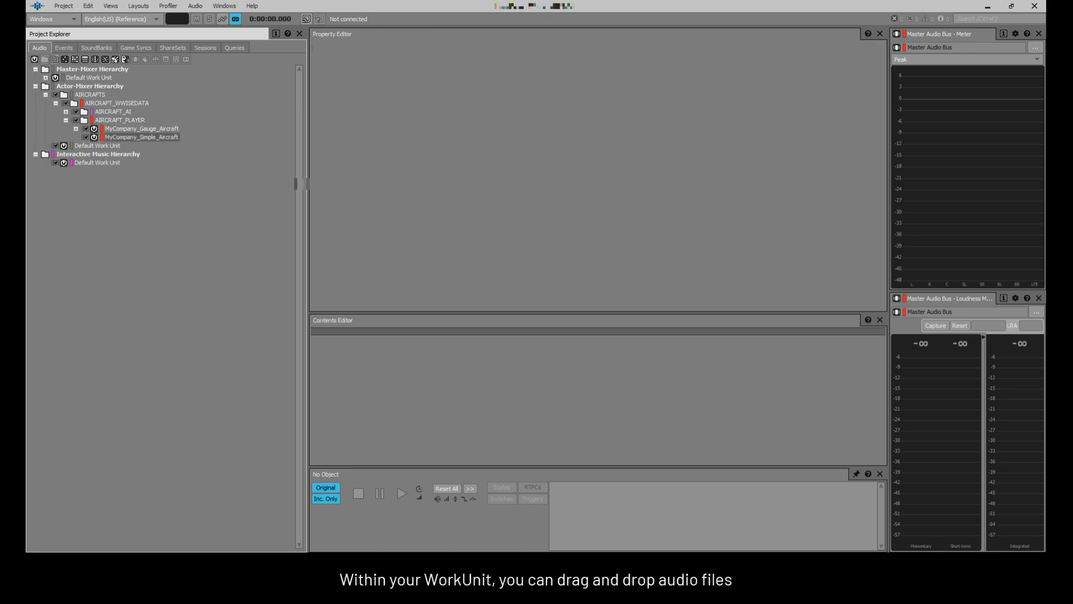
drag(462, 183, 152, 138)
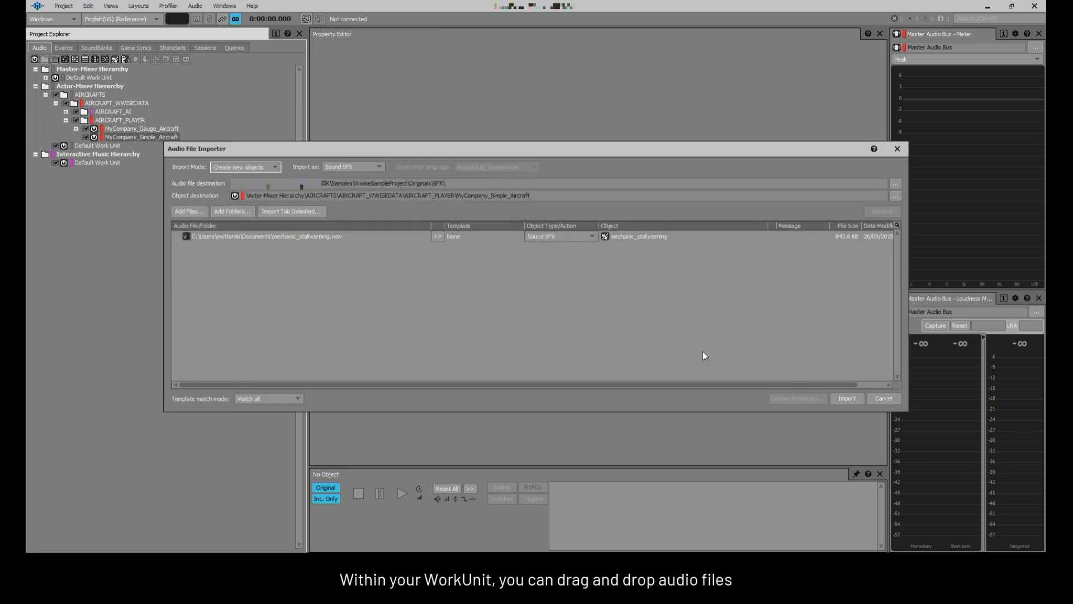
click(847, 398)
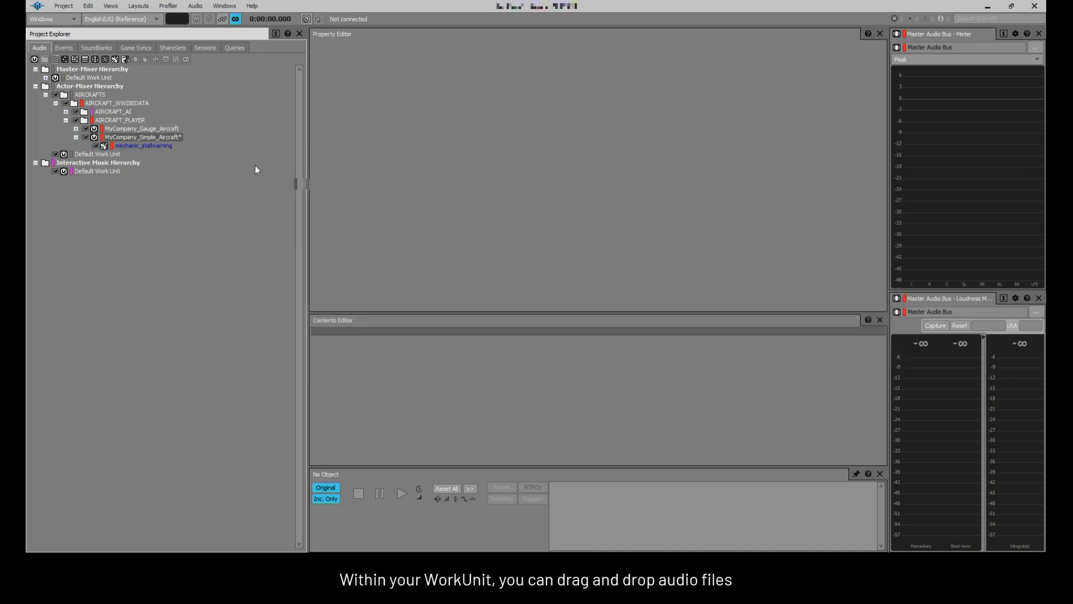
Enable looping in the mechanic_stallwarning sound's General Settings
click(168, 145)
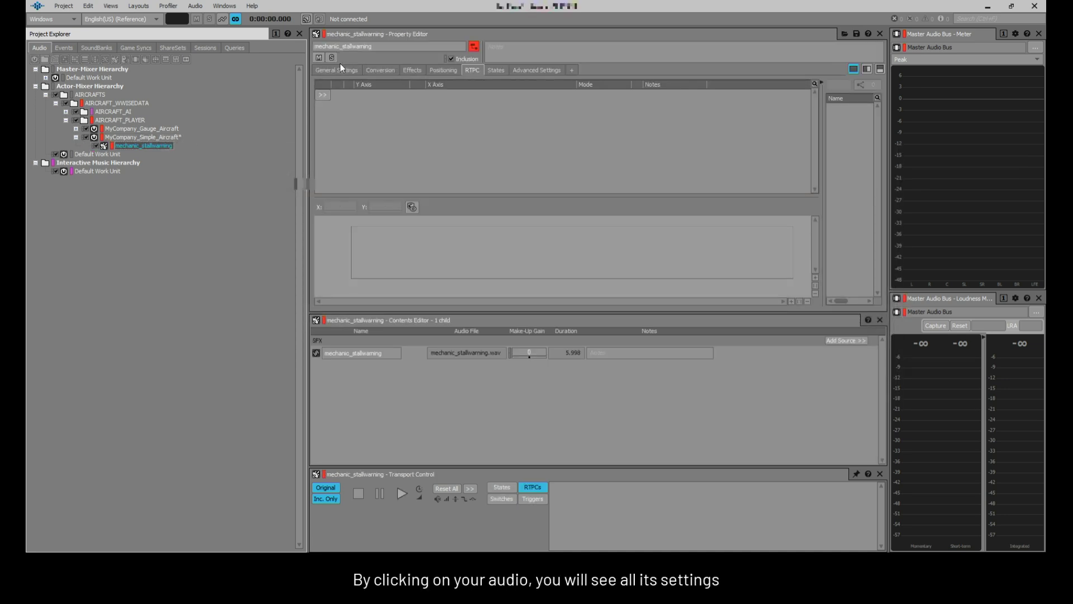
click(340, 70)
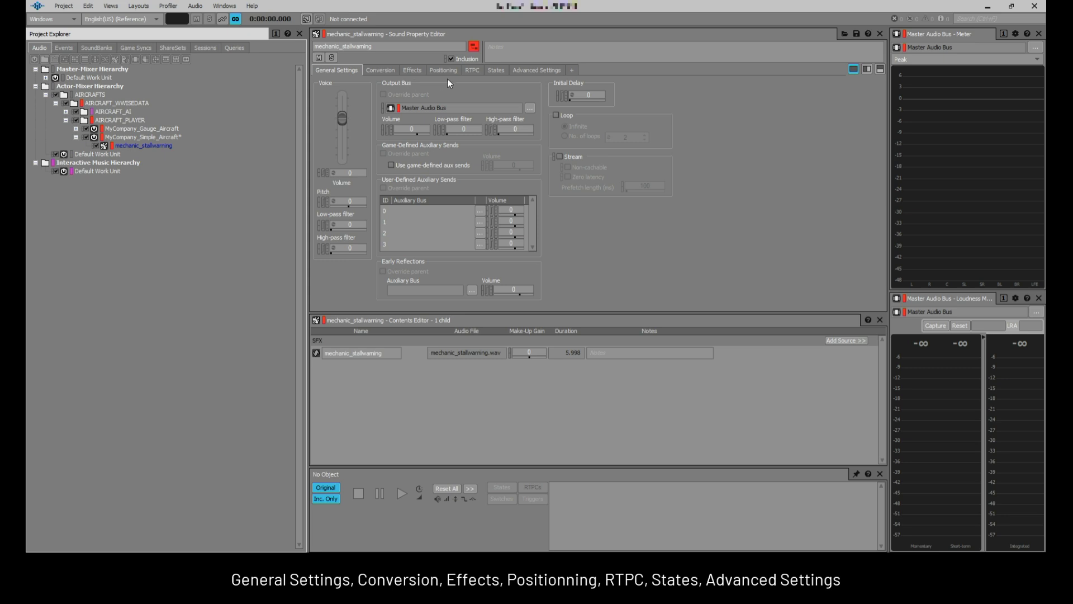
click(556, 115)
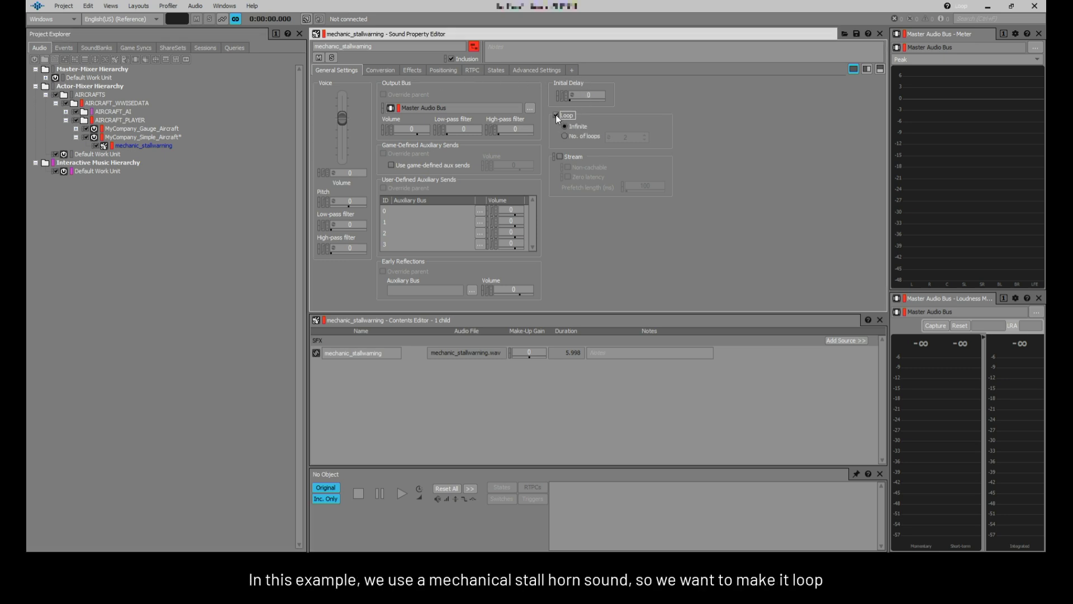
Move the loop markers so the loop starts near 0.62 s and ends near 5.23 s
double_click(316, 353)
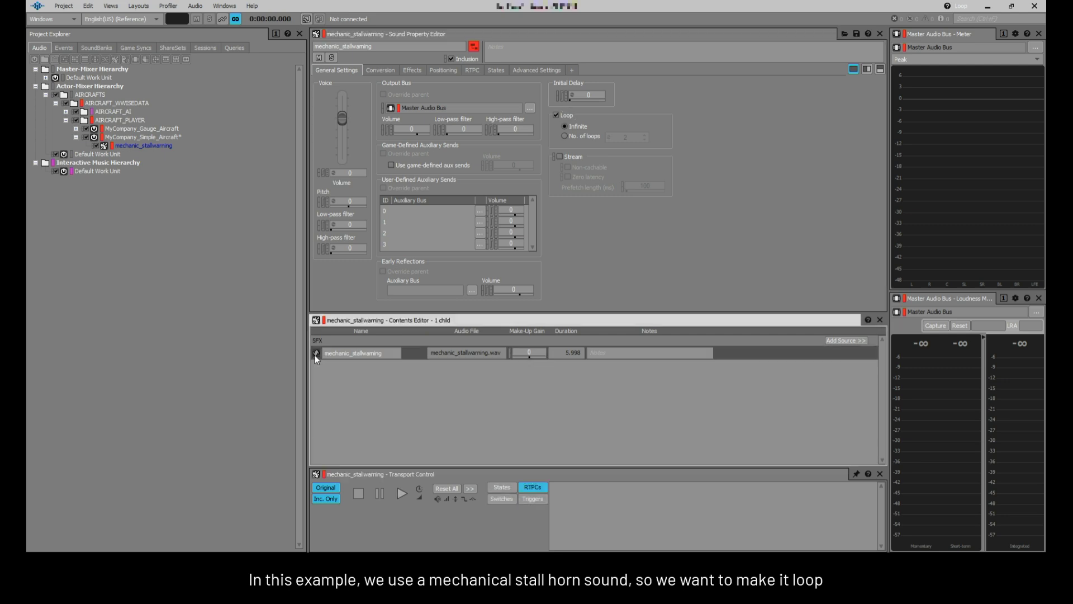
drag(467, 152, 495, 155)
drag(769, 155, 730, 160)
Set the loop's crossfade duration to 100 and play the sound to preview the loop
click(922, 261)
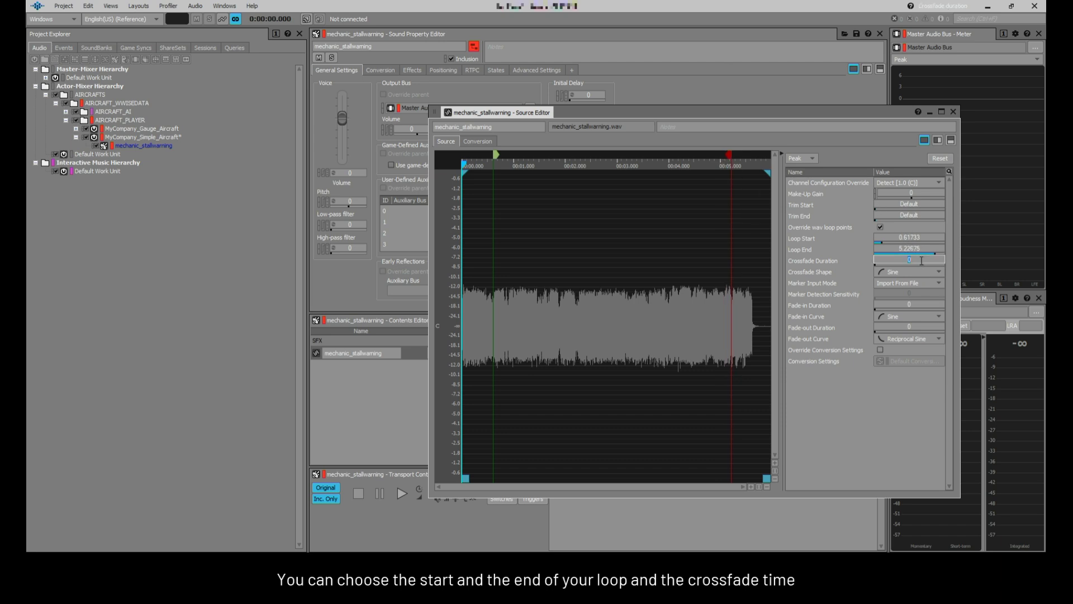
text(100)
key(Return)
key(space)
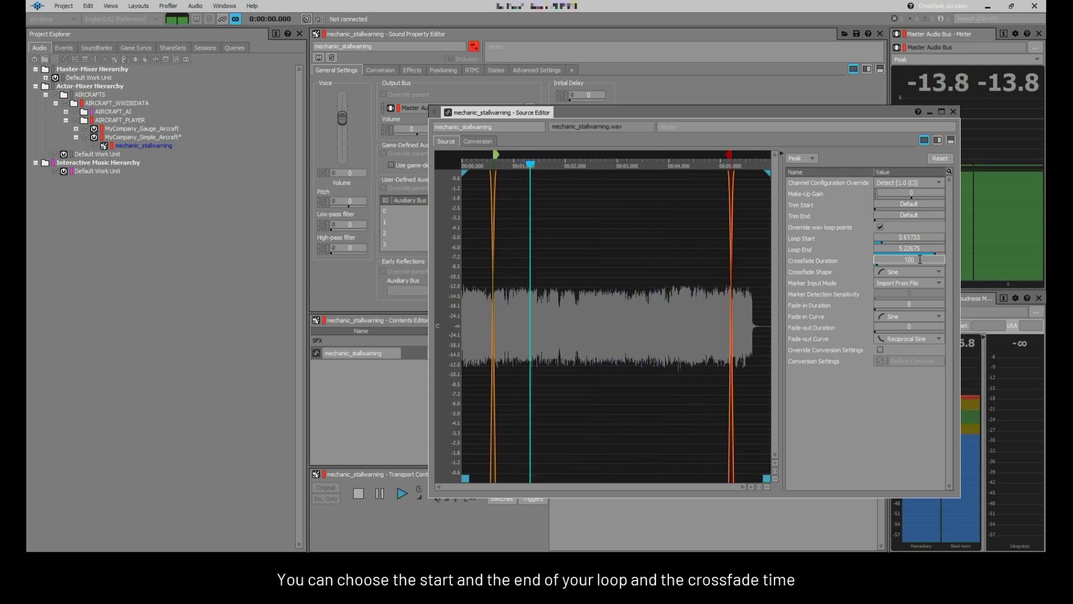
key(space)
Close the Source Editor and expand the Events tree through AIRCRAFTS and AIRCRAFT_WWISEDATA to AIRCRAFT_PLAYER
click(954, 113)
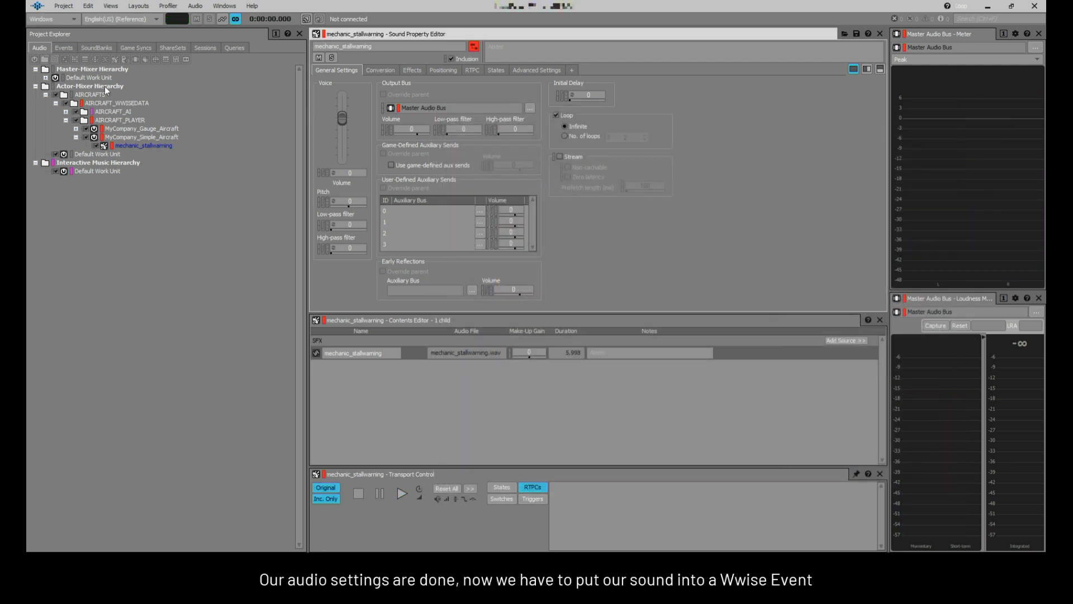
click(62, 48)
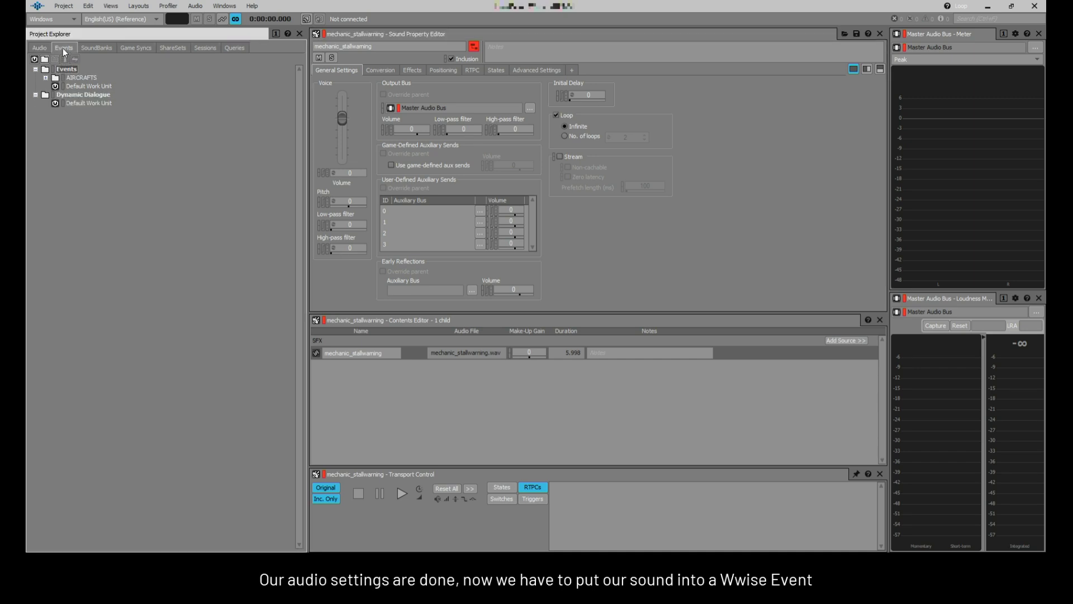
click(46, 78)
click(55, 87)
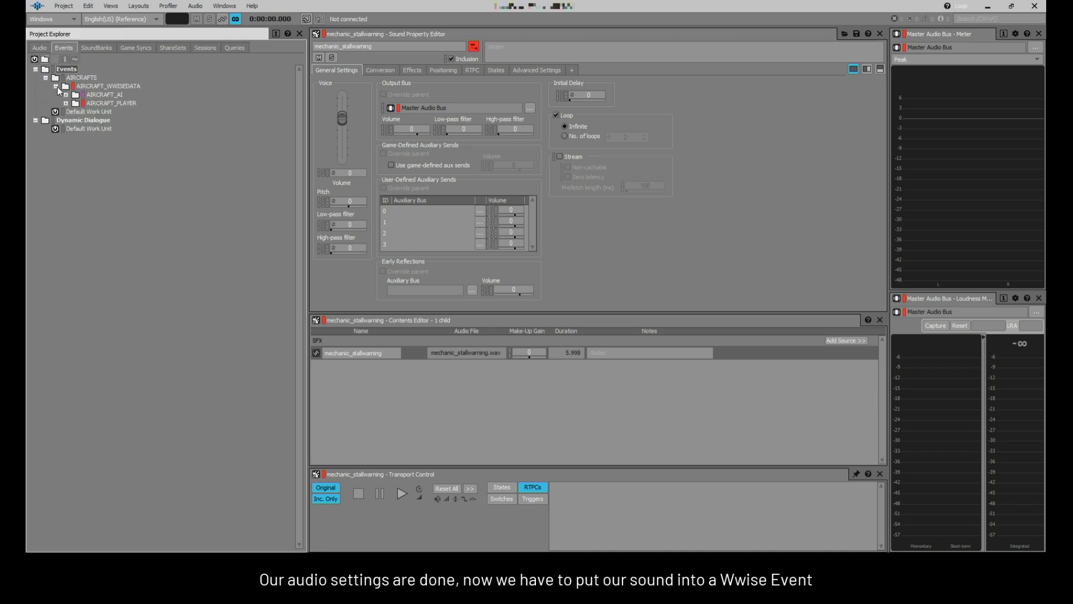
click(65, 103)
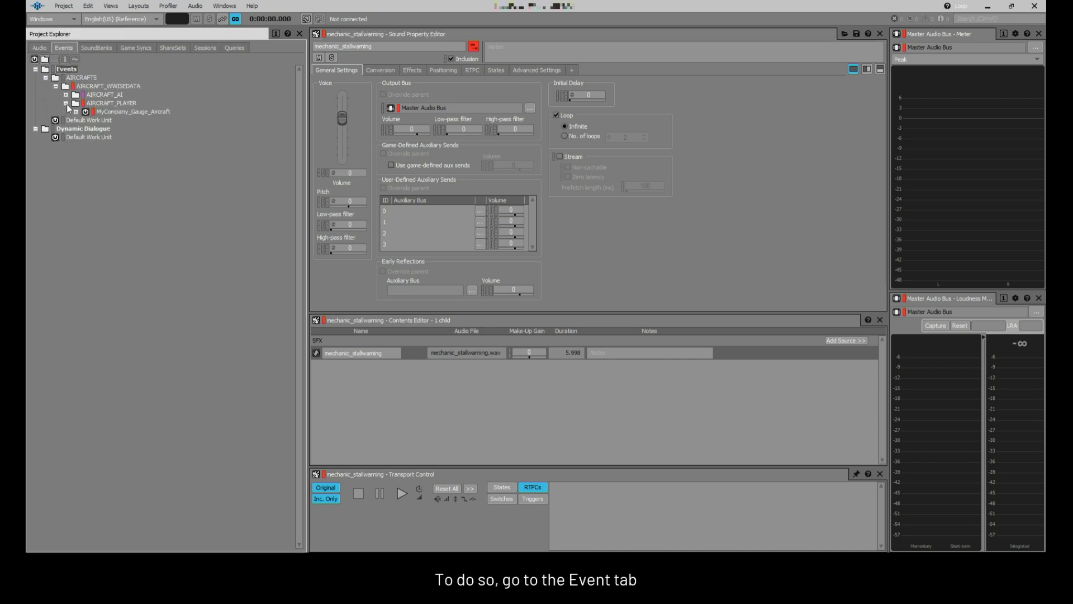
Add an event work unit named MyCompany_Simple_Aircraft under AIRCRAFT_PLAYER
right_click(106, 104)
mouse_move(218, 112)
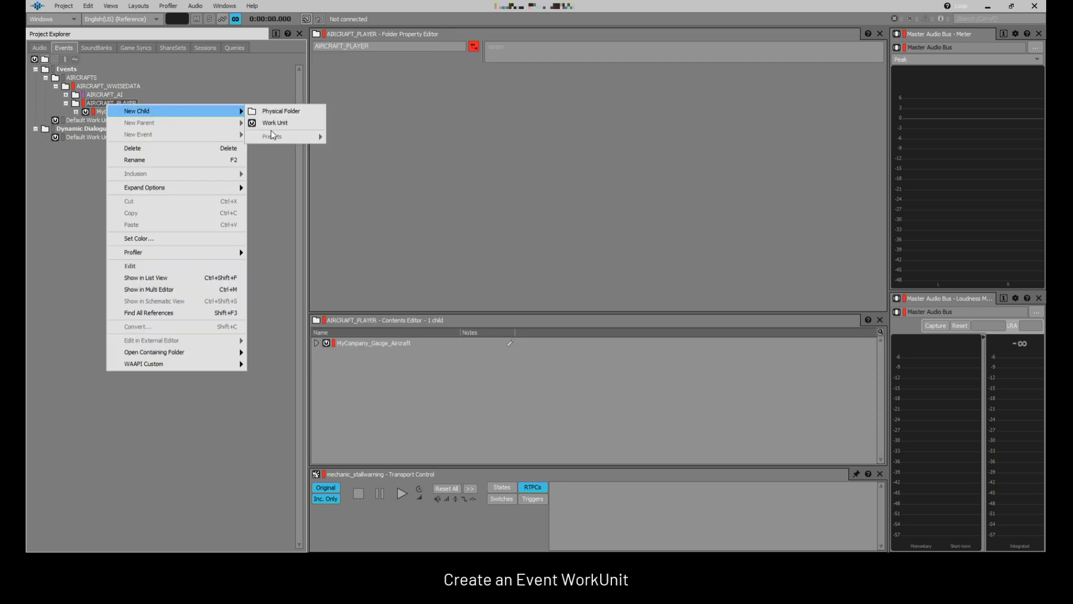
click(273, 126)
text(MyCompany)
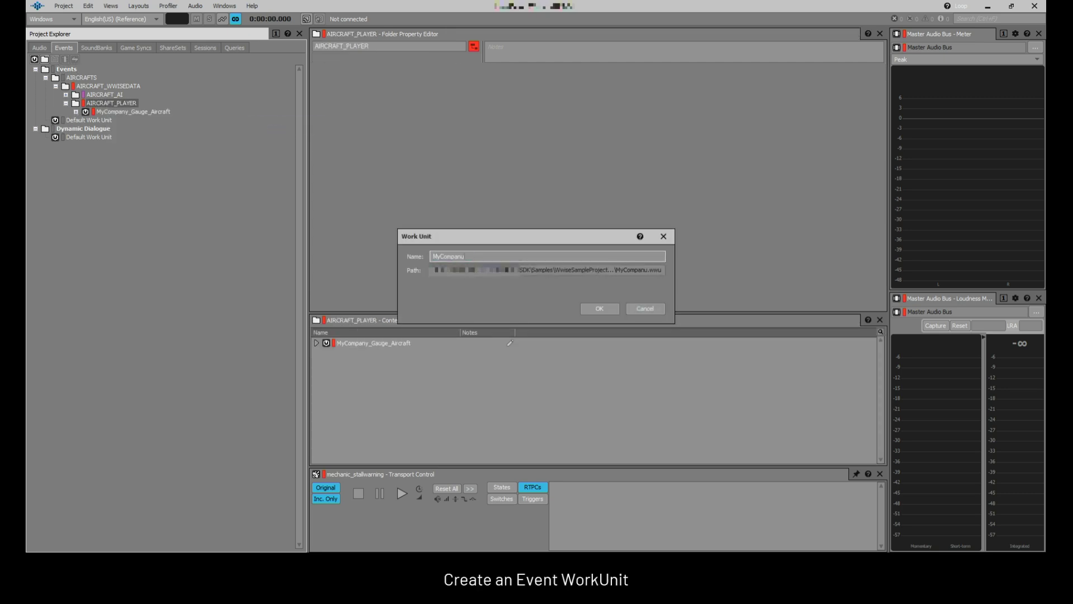
text(_Simple_Aircraft)
key(Return)
Add a Play event to the work unit, named Play_MyCompany_Simple_Aircraft_stall_warning
right_click(107, 122)
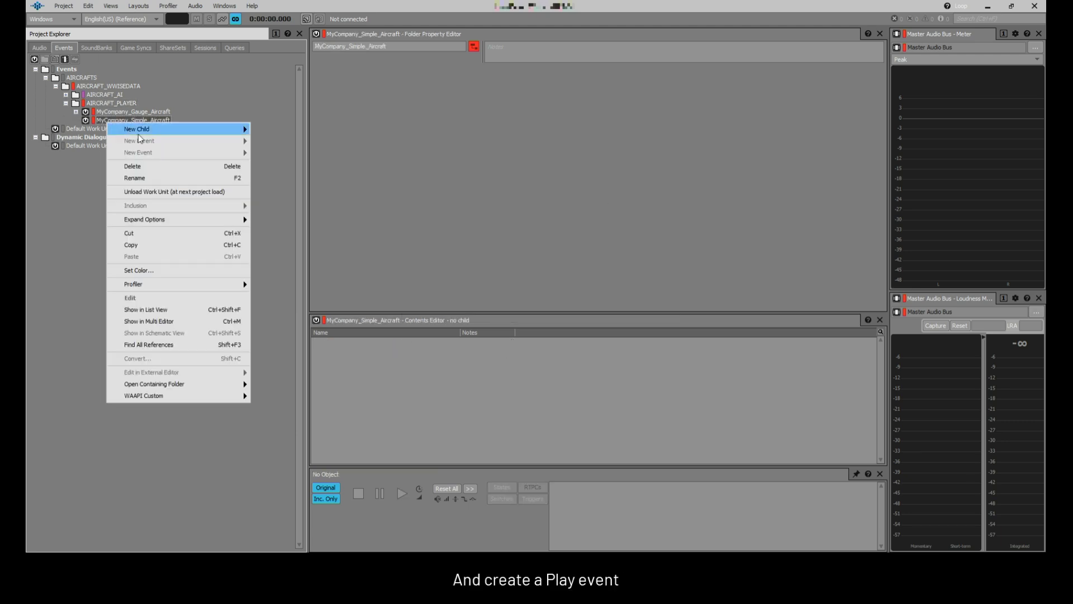
mouse_move(166, 130)
click(277, 193)
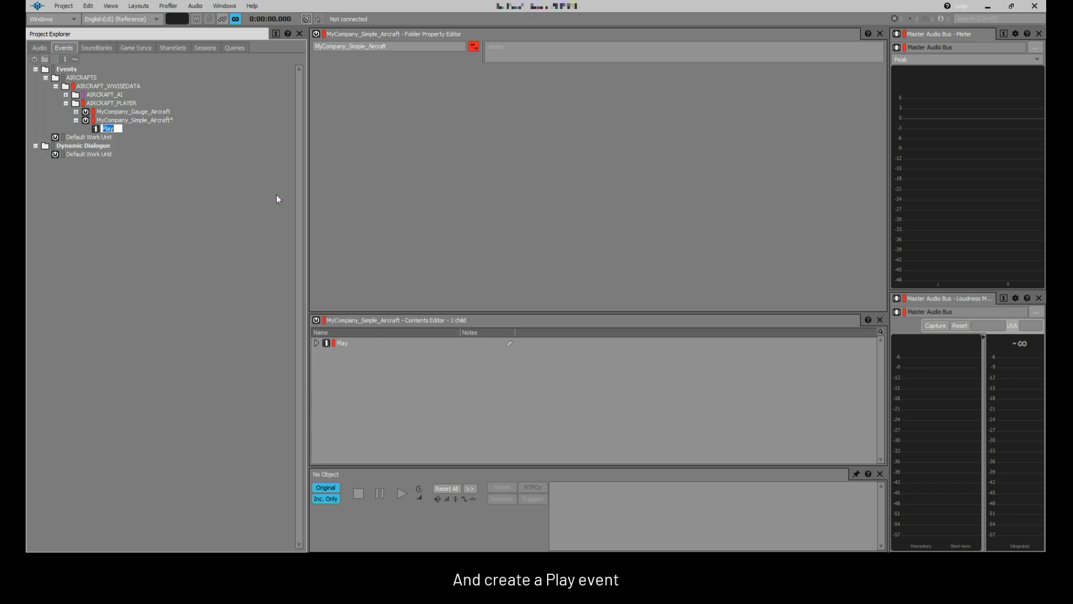
key(End)
text(_)
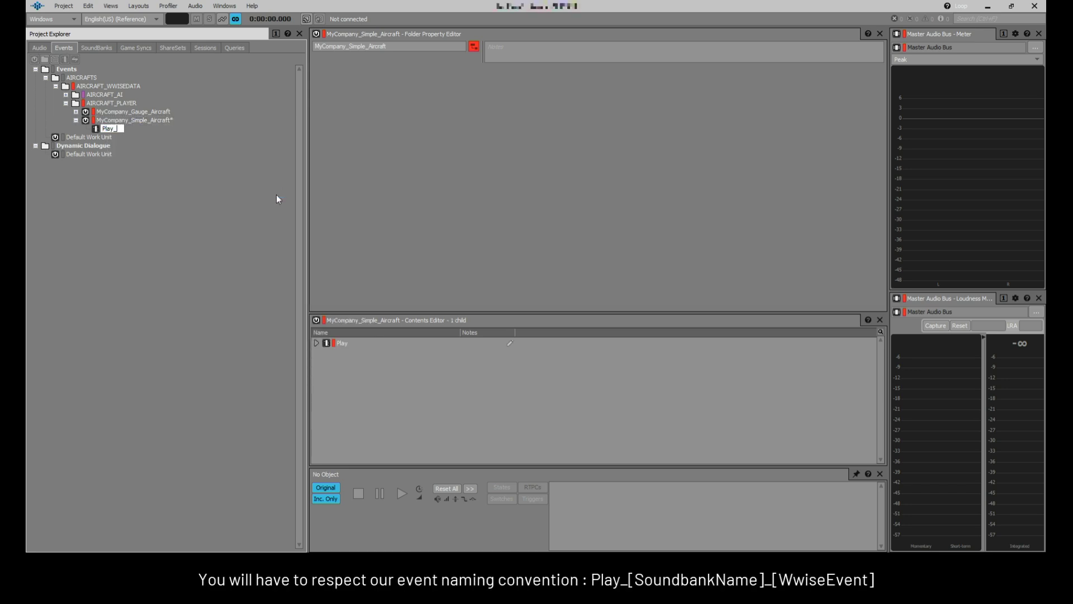
text(MyCompany_)
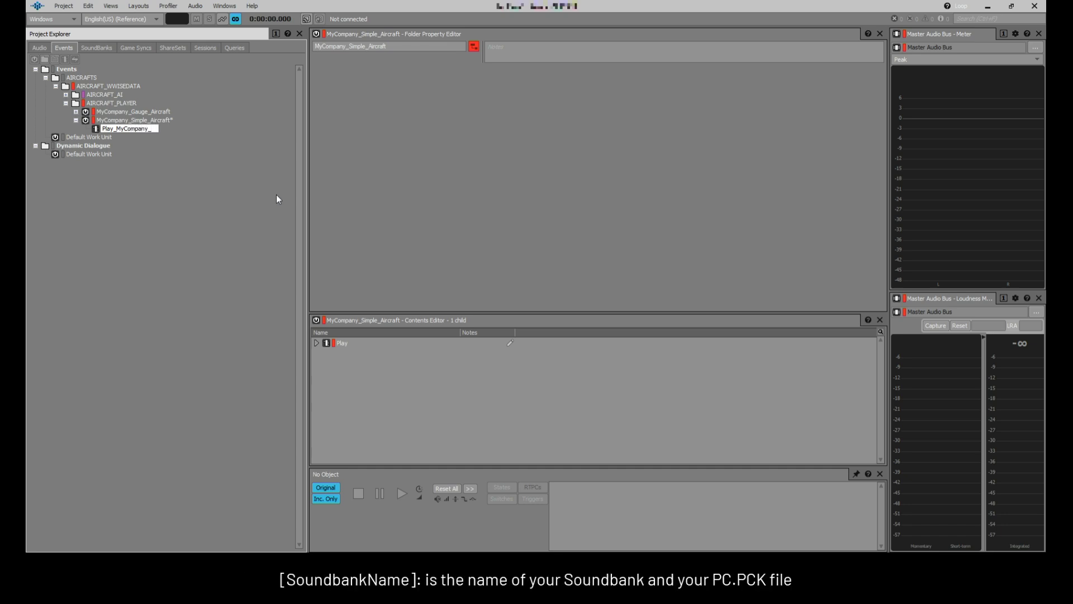
text(Simple_Aircraft)
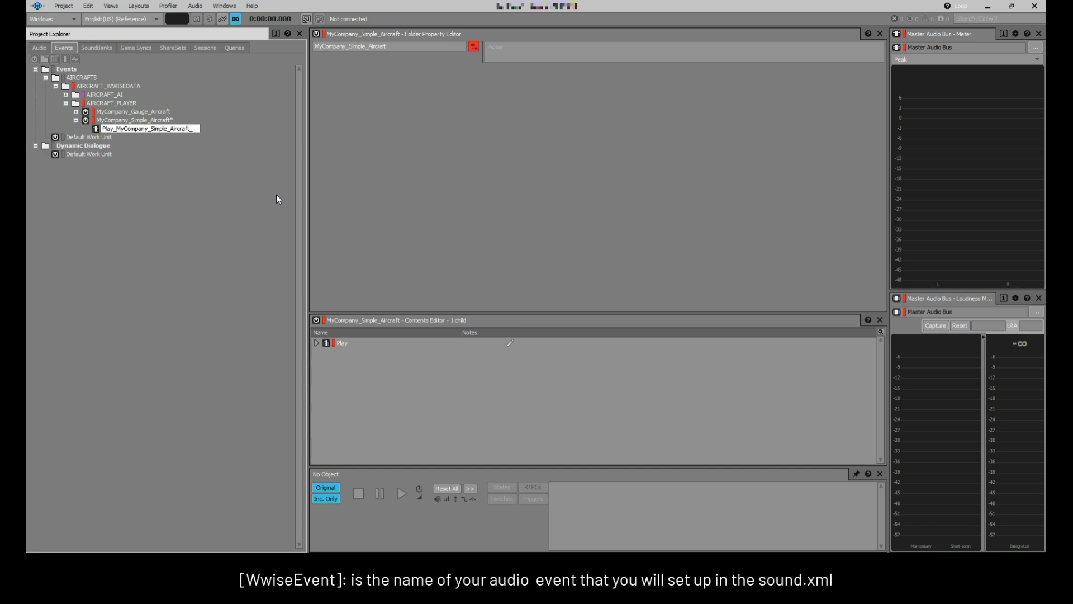
text(_stall_warning)
key(Return)
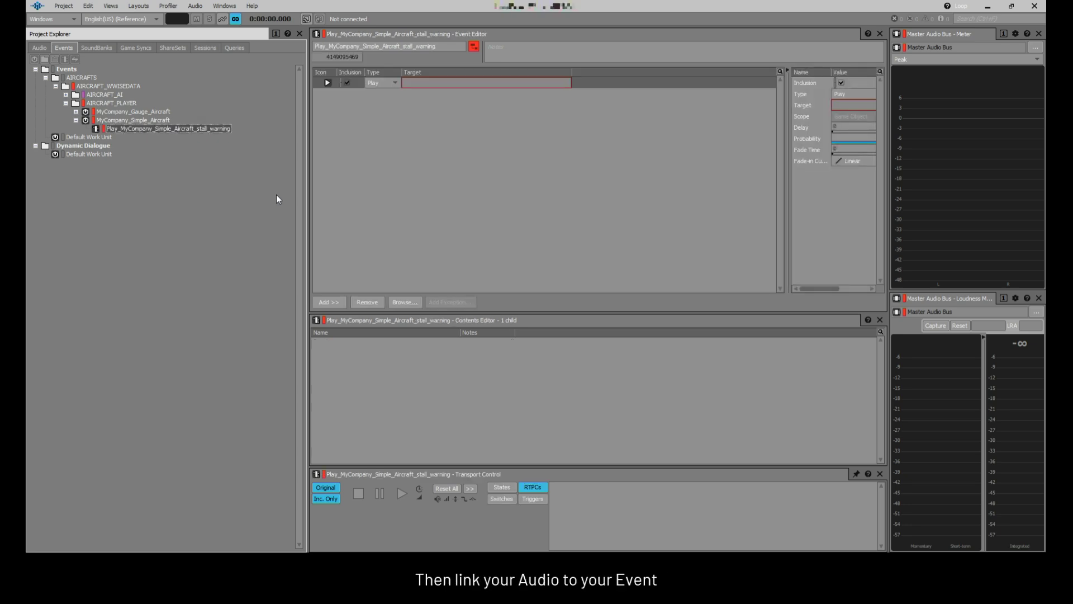
Target mechanic_stallwarning with the Play event and add a MyCompany_Soundbank work unit under SoundBanks
click(40, 49)
drag(140, 147, 454, 117)
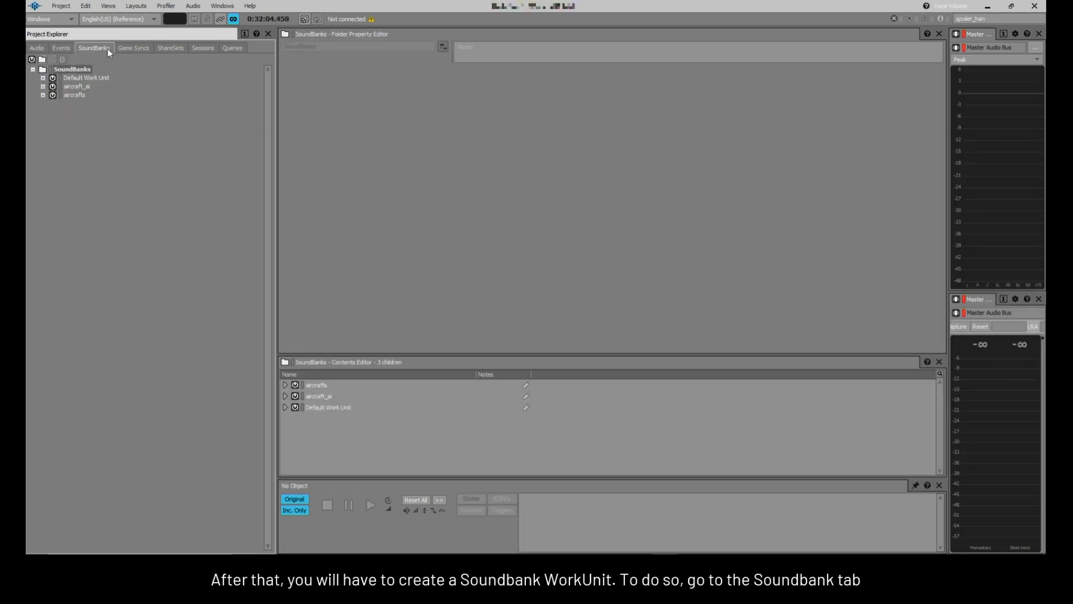
right_click(65, 69)
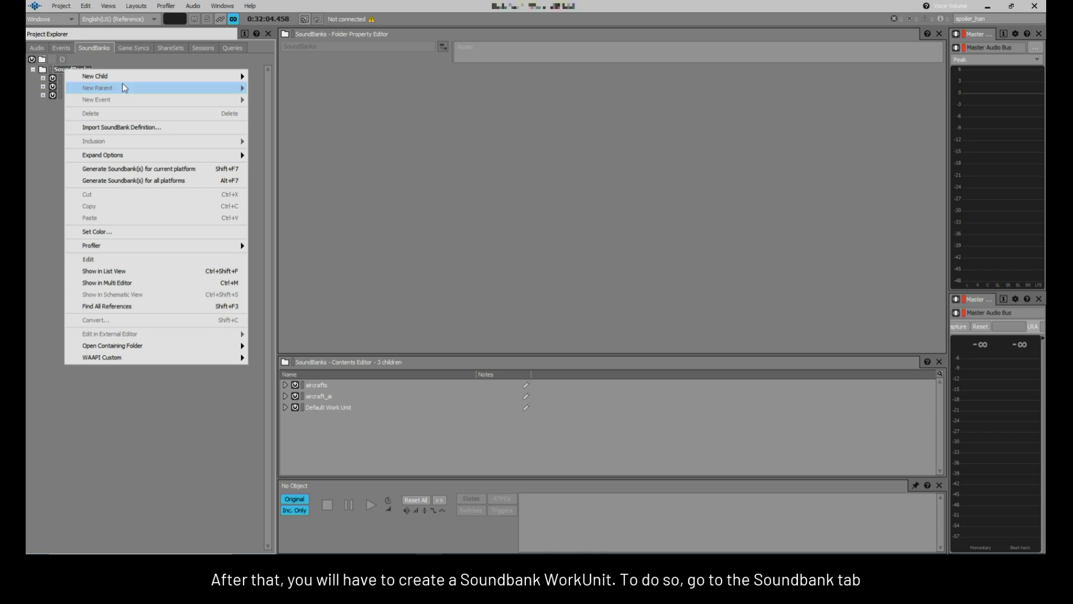
mouse_move(124, 81)
click(277, 88)
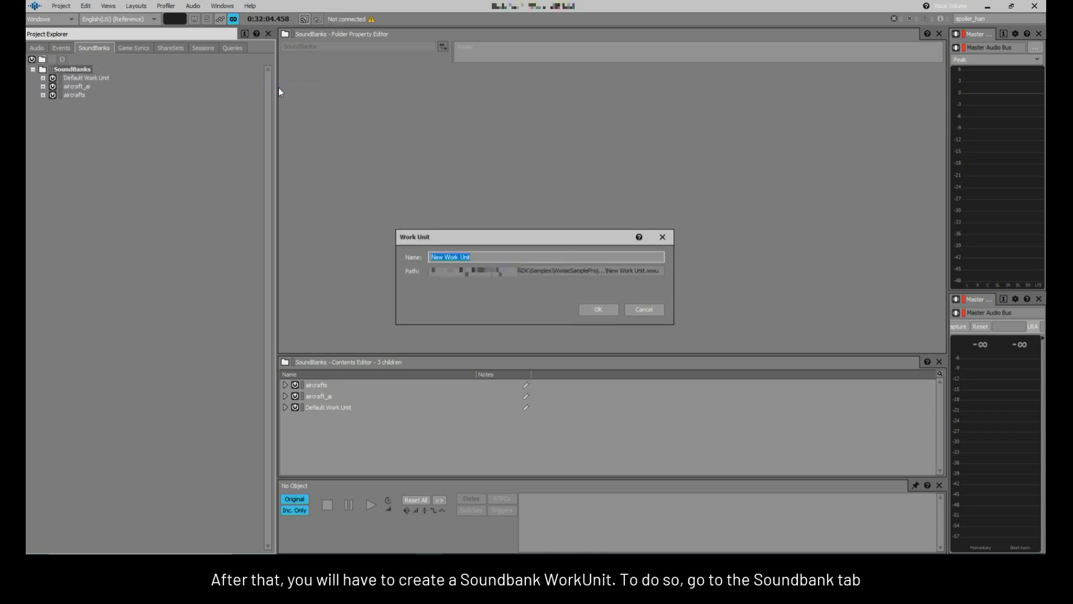
text(MyCompany_Soundbank)
key(Return)
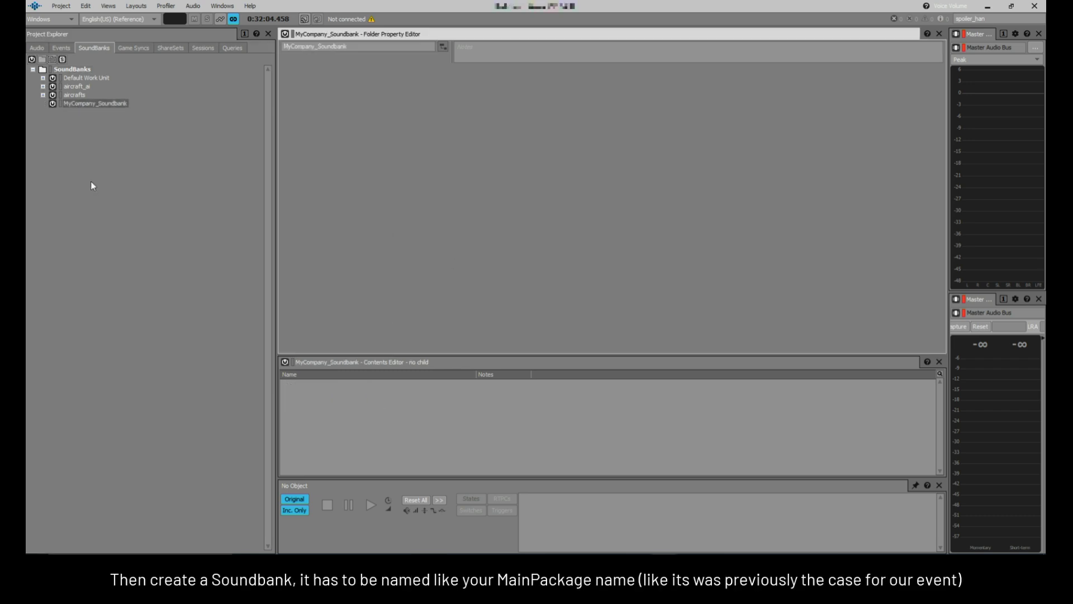
Add a SoundBank named MyCompany_Simple_Aircraft inside MyCompany_Soundbank and open it
right_click(81, 109)
mouse_move(193, 111)
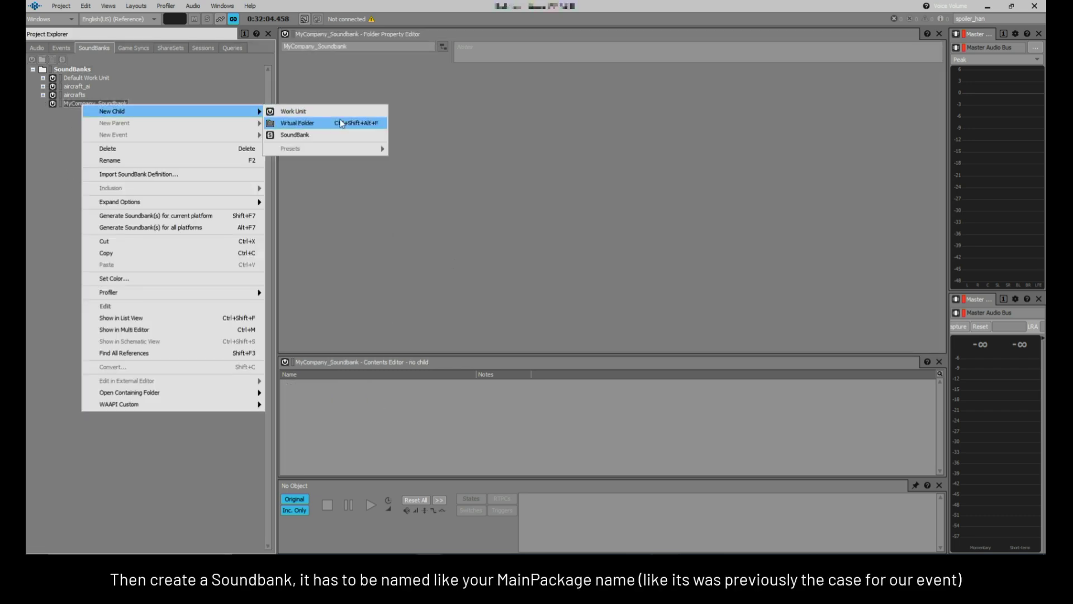
click(330, 134)
text(My)
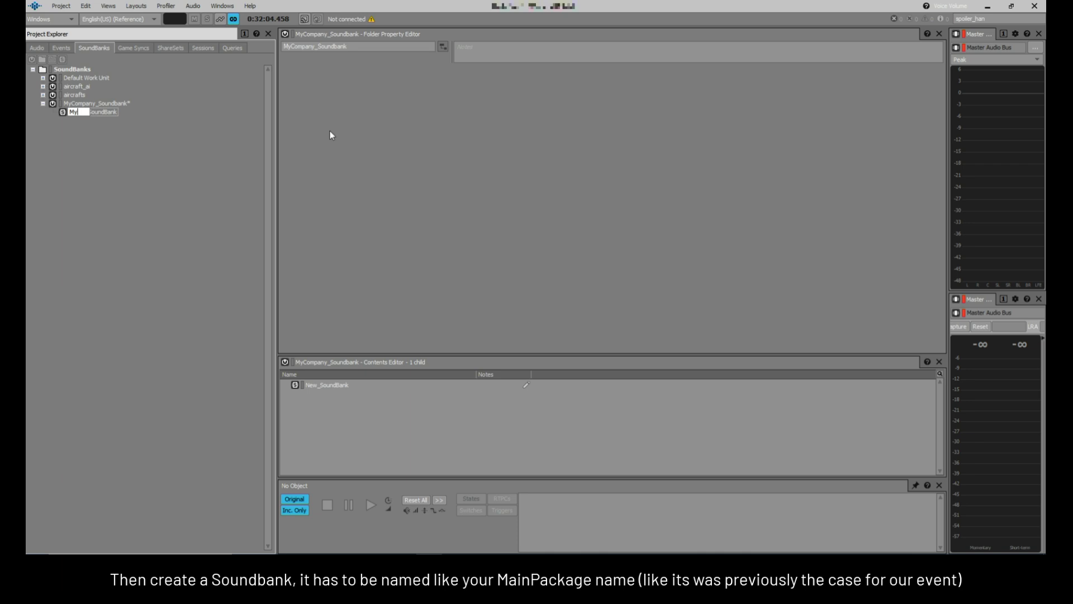
text(Company_Simple_Aircraft)
key(Return)
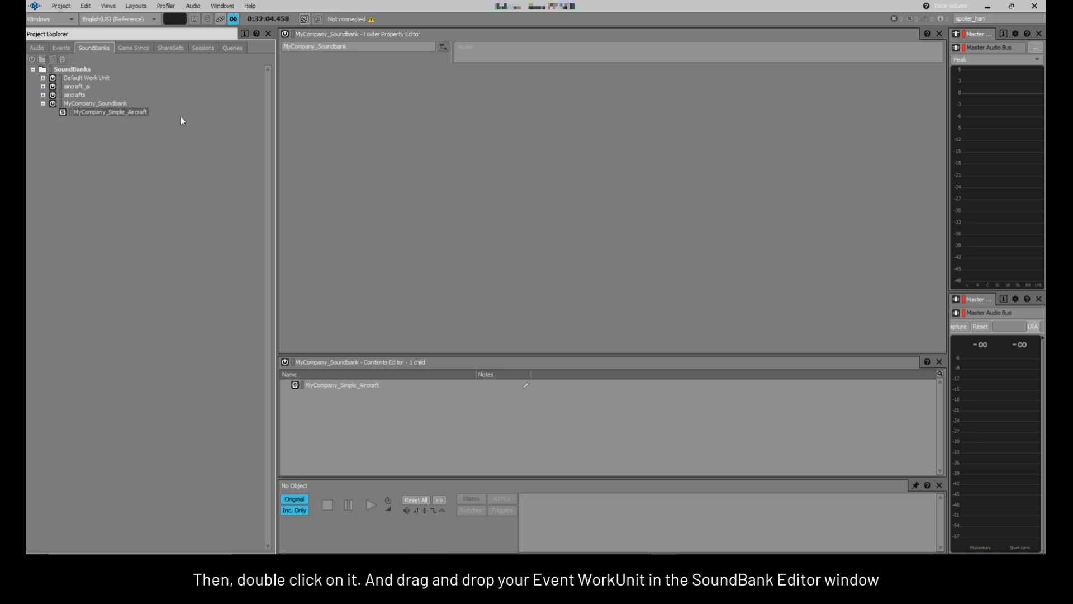
double_click(116, 112)
Include the MyCompany_Simple_Aircraft event work unit in the SoundBank's Hierarchy Inclusion
click(66, 49)
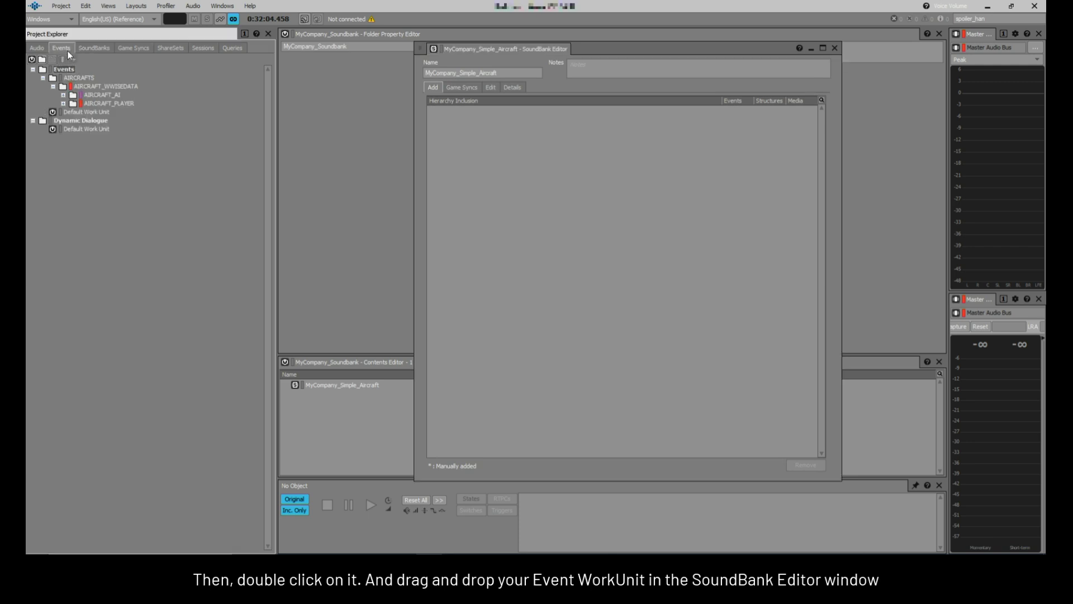
click(63, 104)
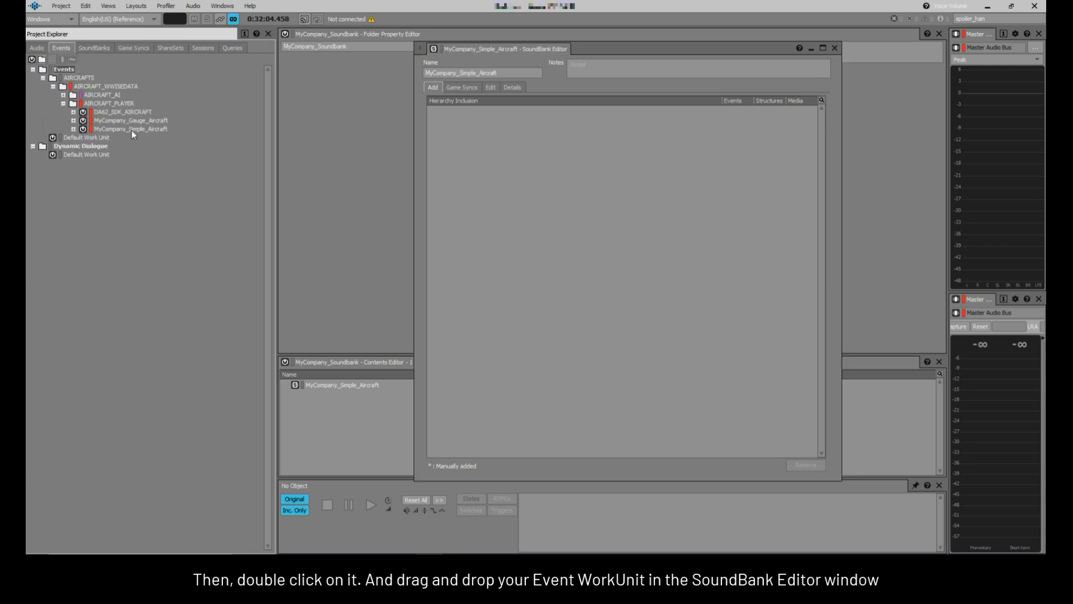
drag(132, 129, 504, 123)
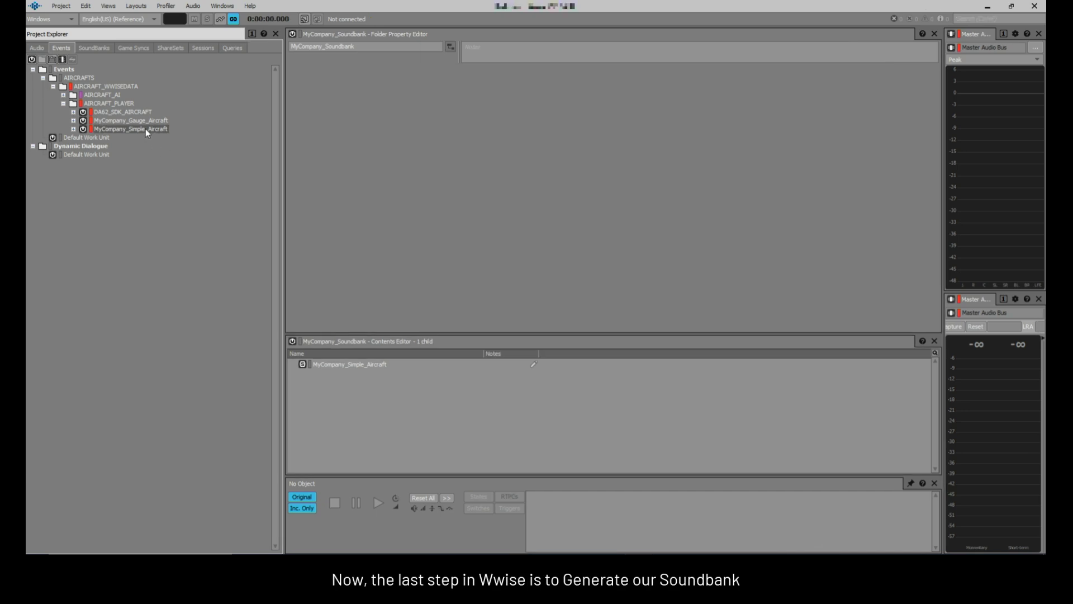
Switch to the SoundBank layout with MyCompany_Soundbank expanded in the manager
click(102, 48)
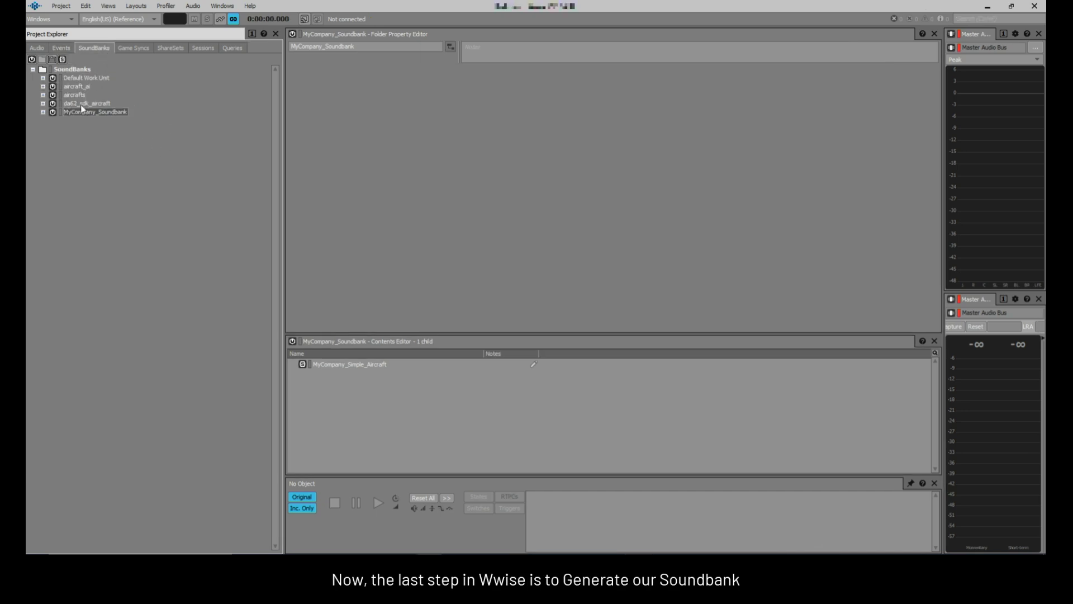
click(44, 112)
click(134, 6)
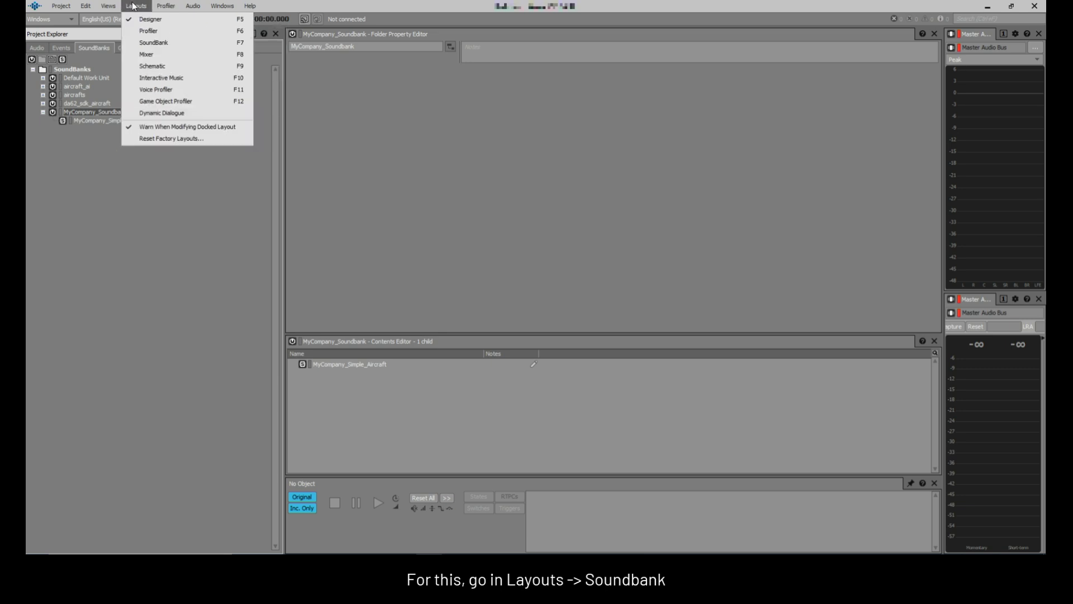
click(146, 43)
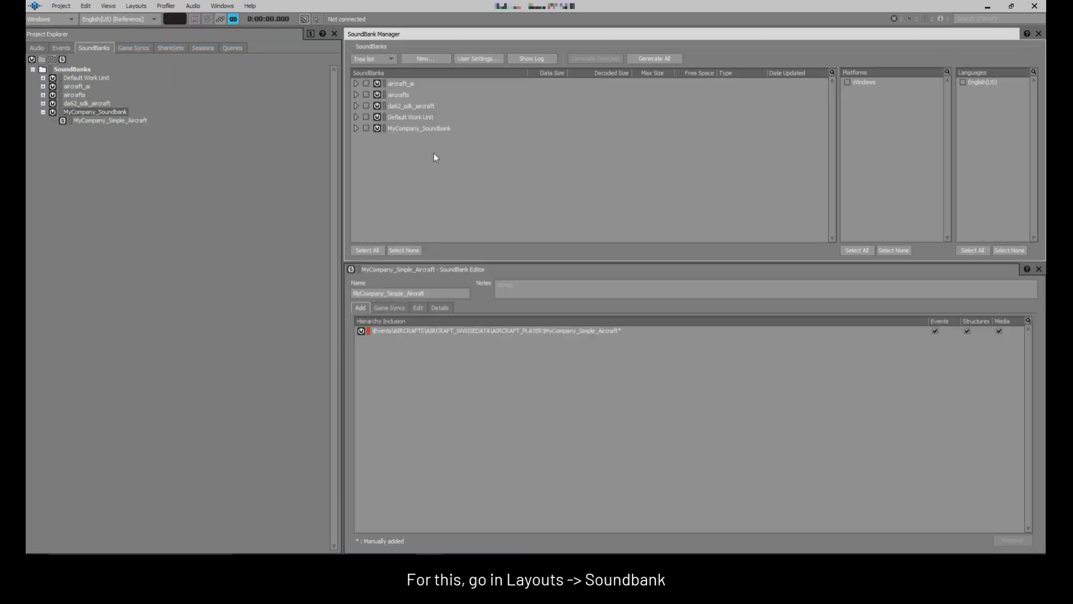
click(356, 128)
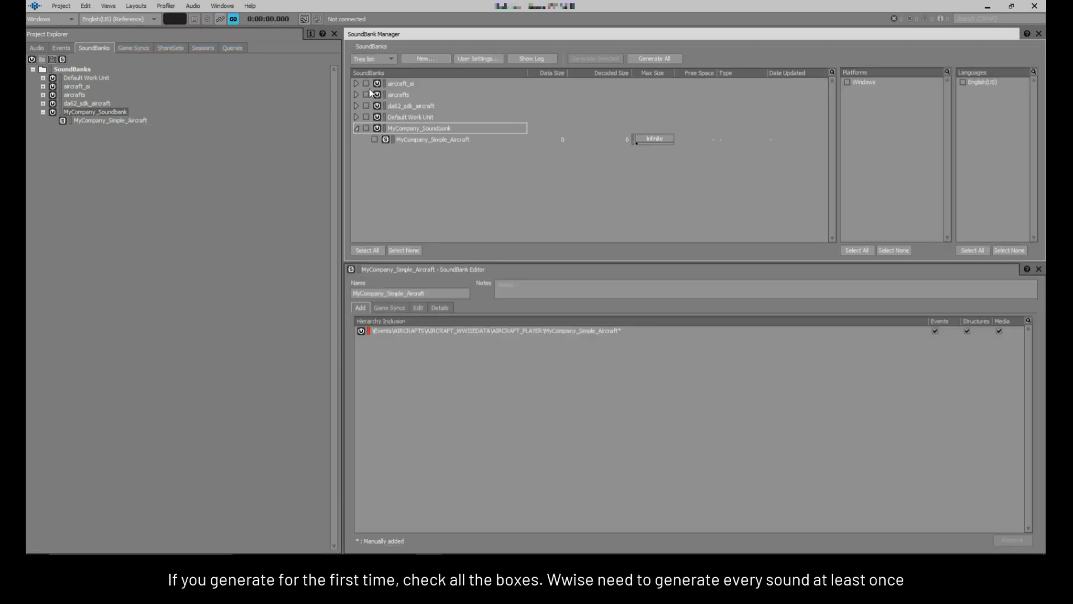
Check all five SoundBank entries plus Windows and English(US), then Generate All
click(366, 84)
click(366, 94)
click(367, 105)
click(366, 116)
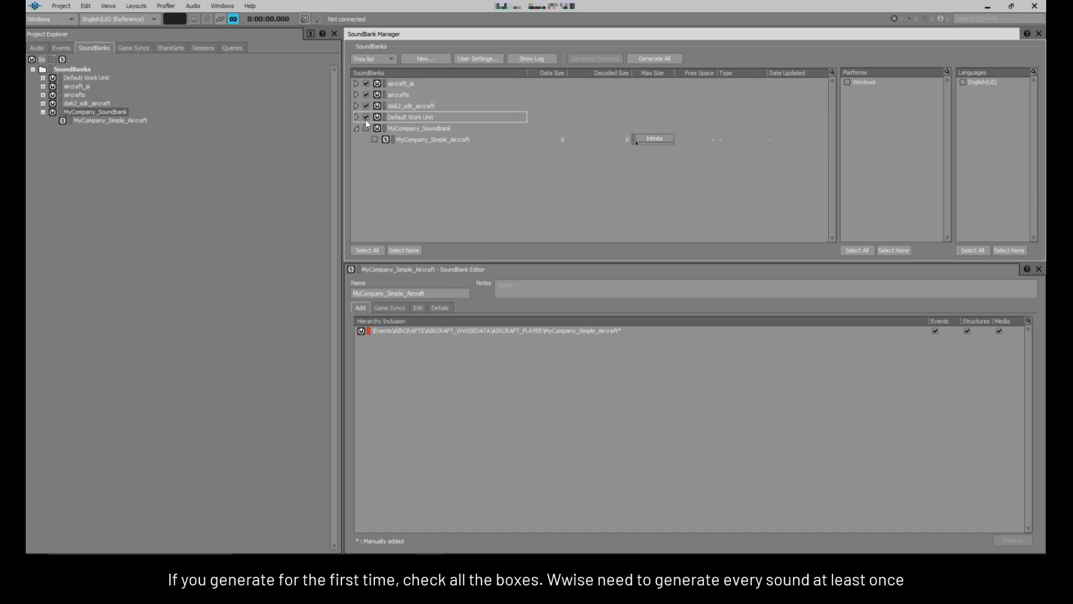
click(366, 128)
click(848, 83)
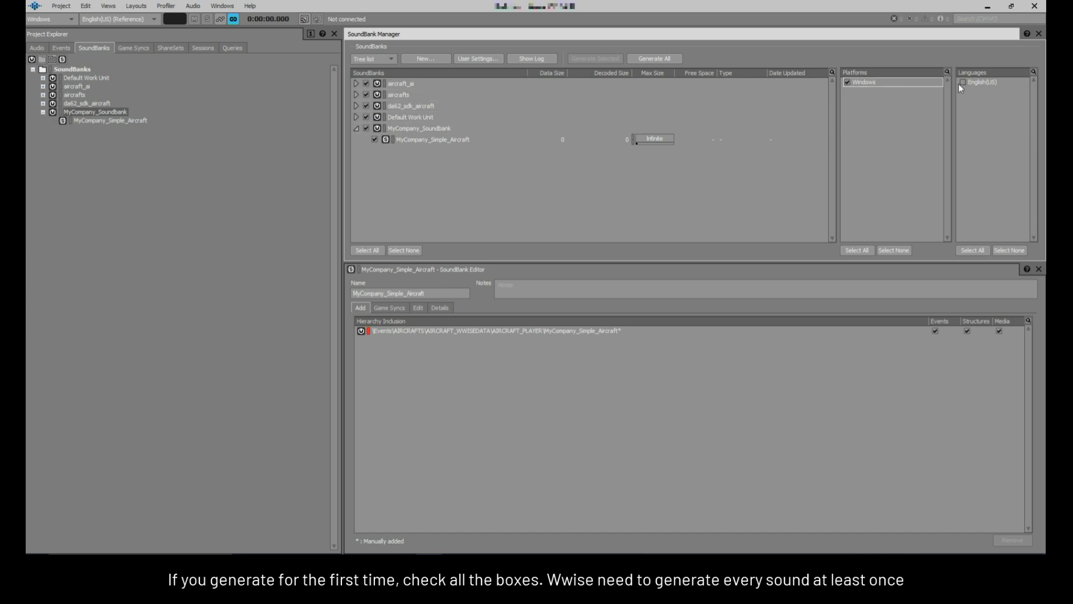
click(962, 83)
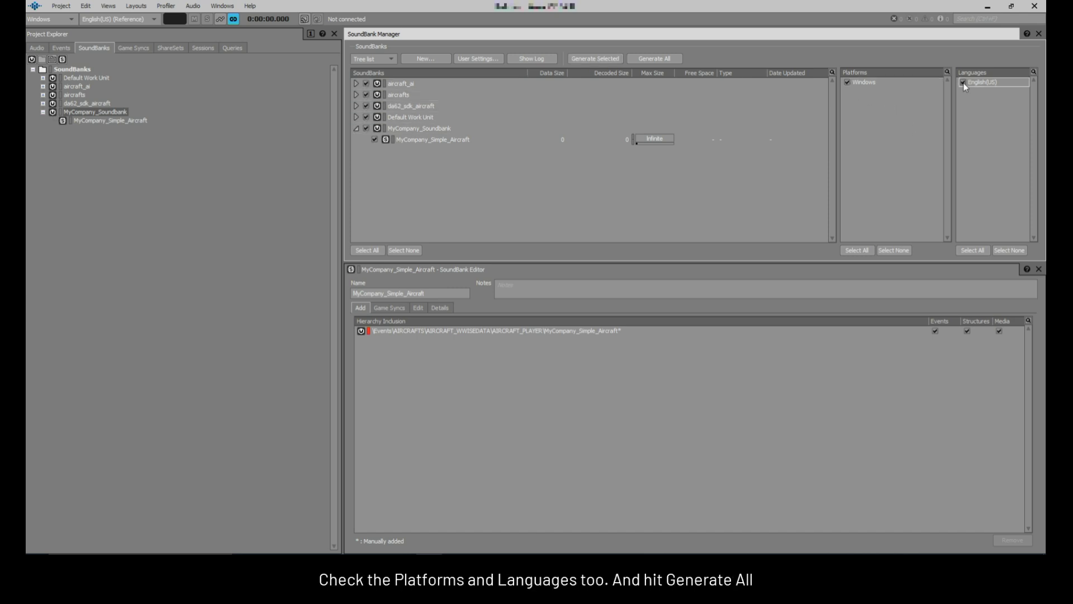
click(653, 60)
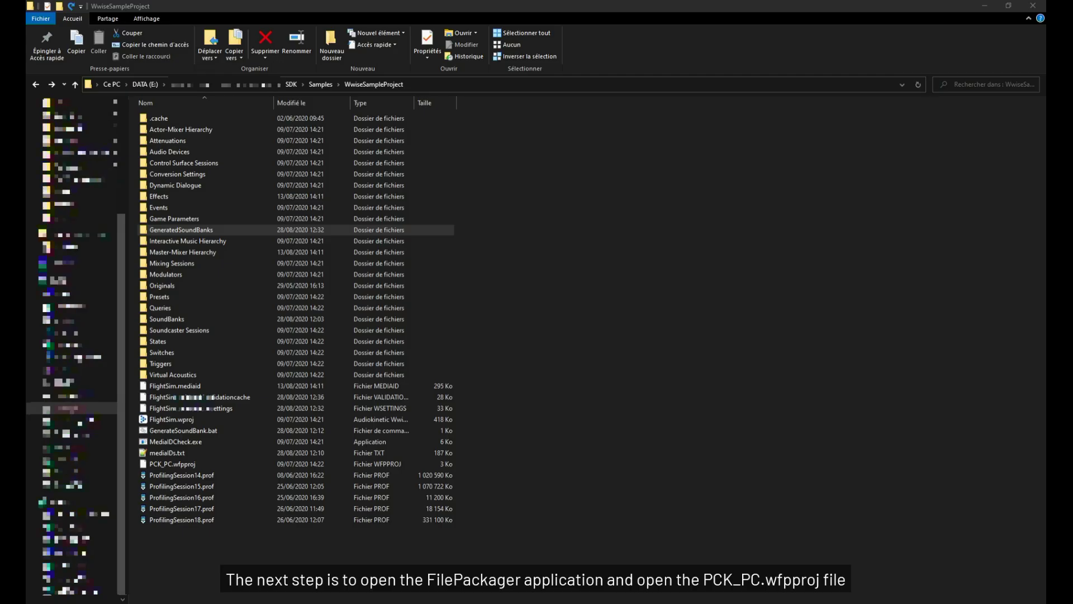
Launch Audiokinetic File Packager from Windows search
key(super)
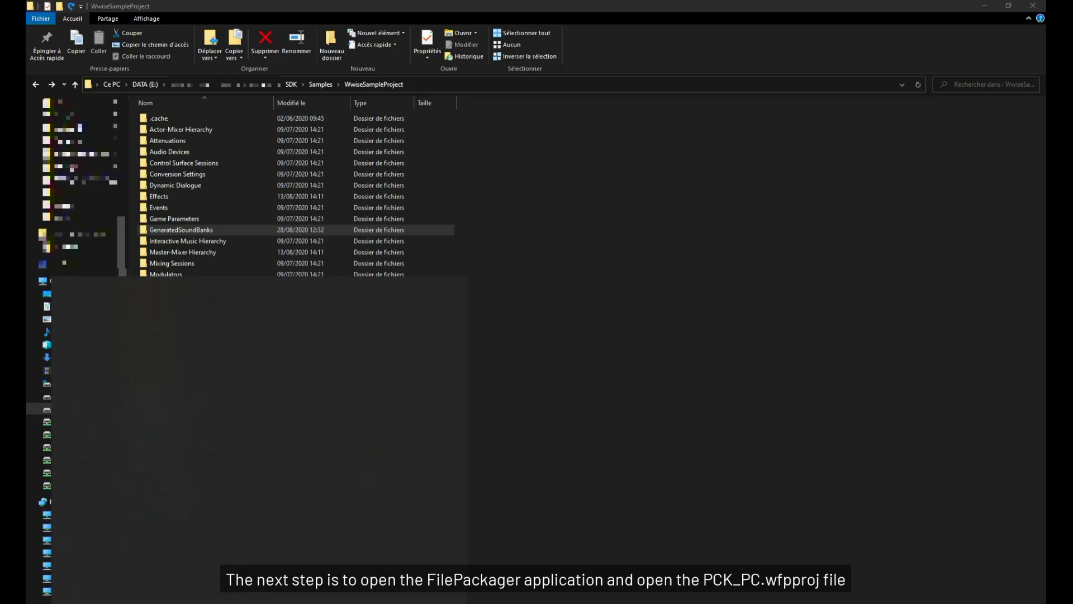
text(filep)
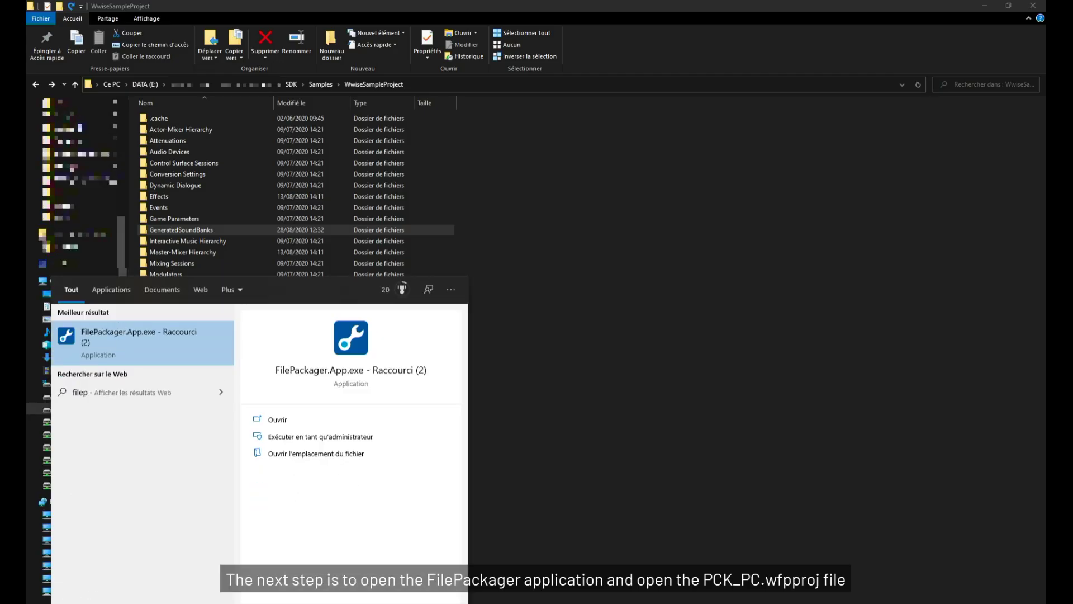
key(Return)
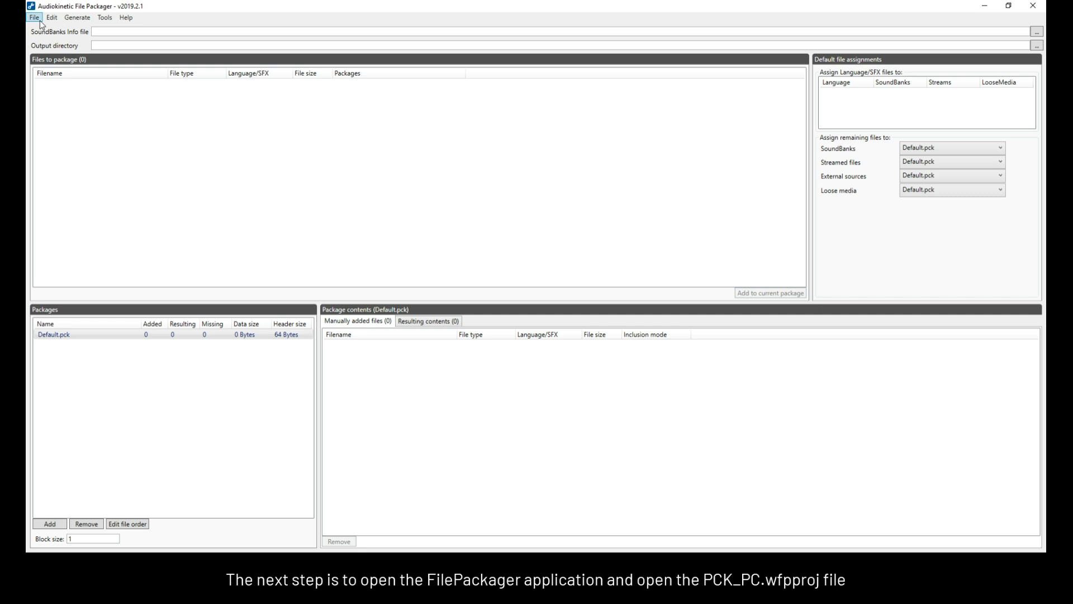
Open PCK_PC.wfpproj from WwiseSampleProject and widen the Packages name column
click(34, 17)
click(55, 41)
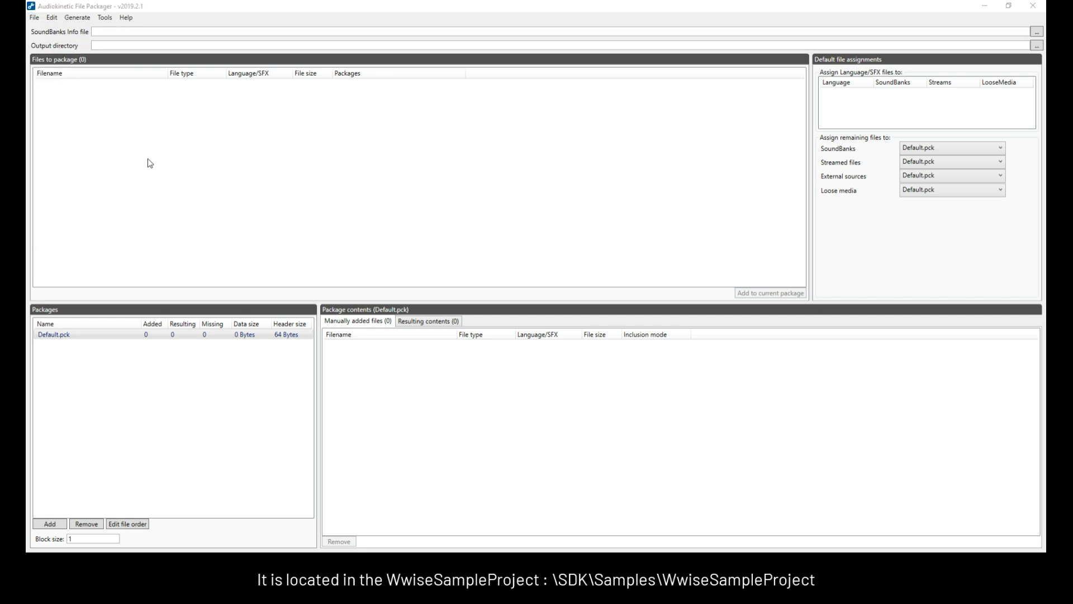
scroll(168, 235, down, 5)
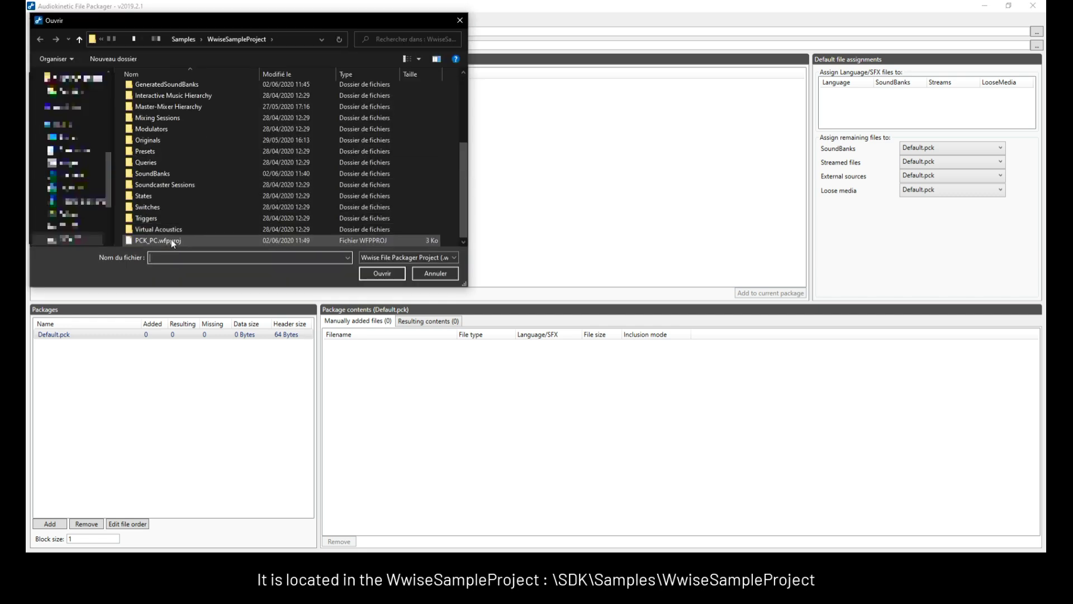
double_click(171, 239)
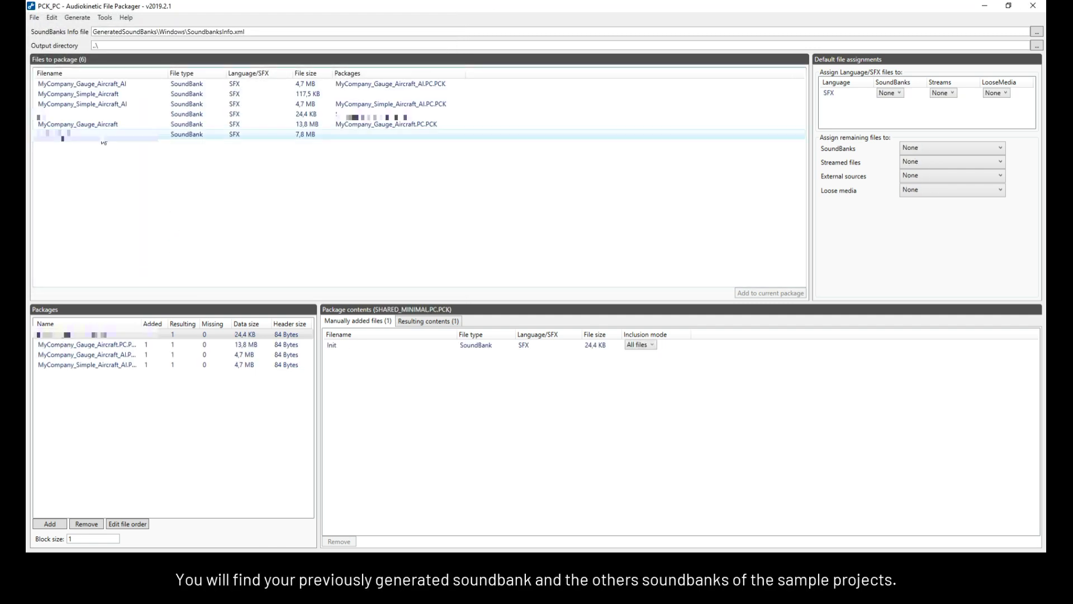
click(88, 97)
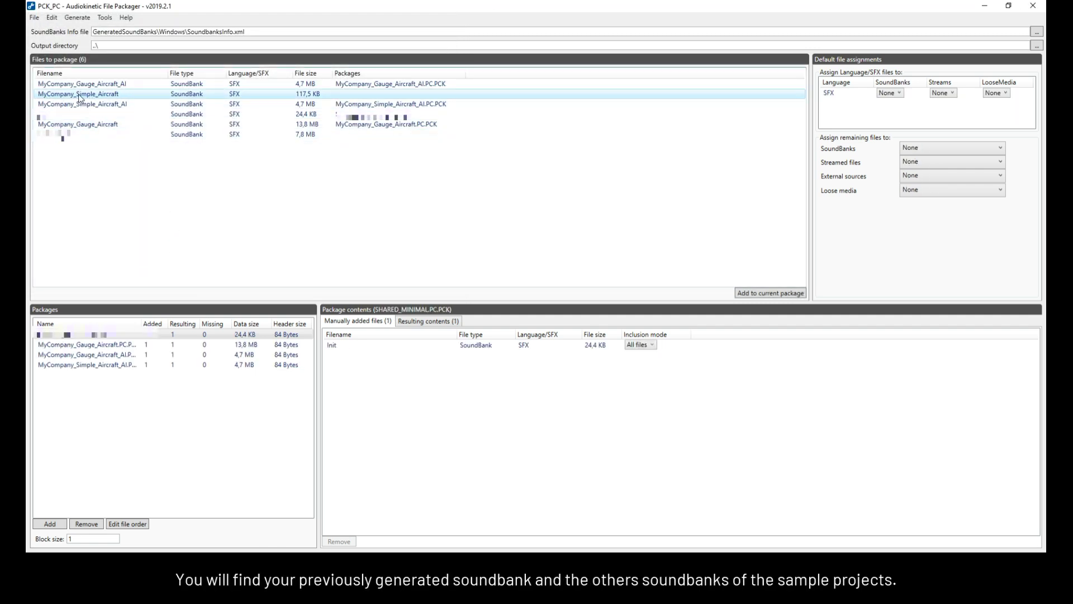
double_click(140, 324)
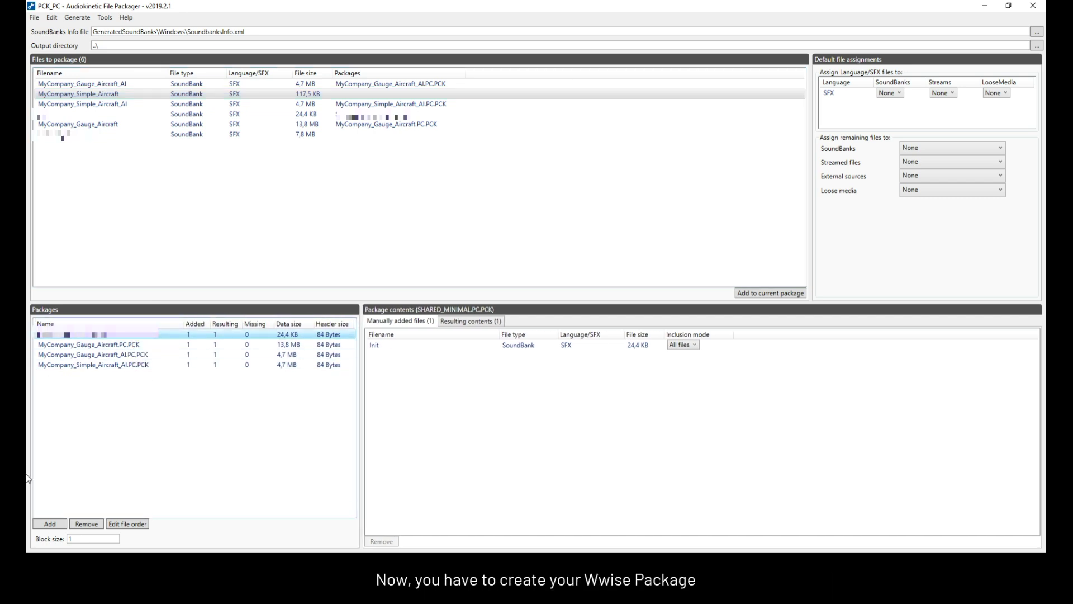
Create package MyCompany_Simple_Aircraft.PC.PCK holding the aircraft soundbank, save, and regenerate the selected bank in Wwise
click(49, 523)
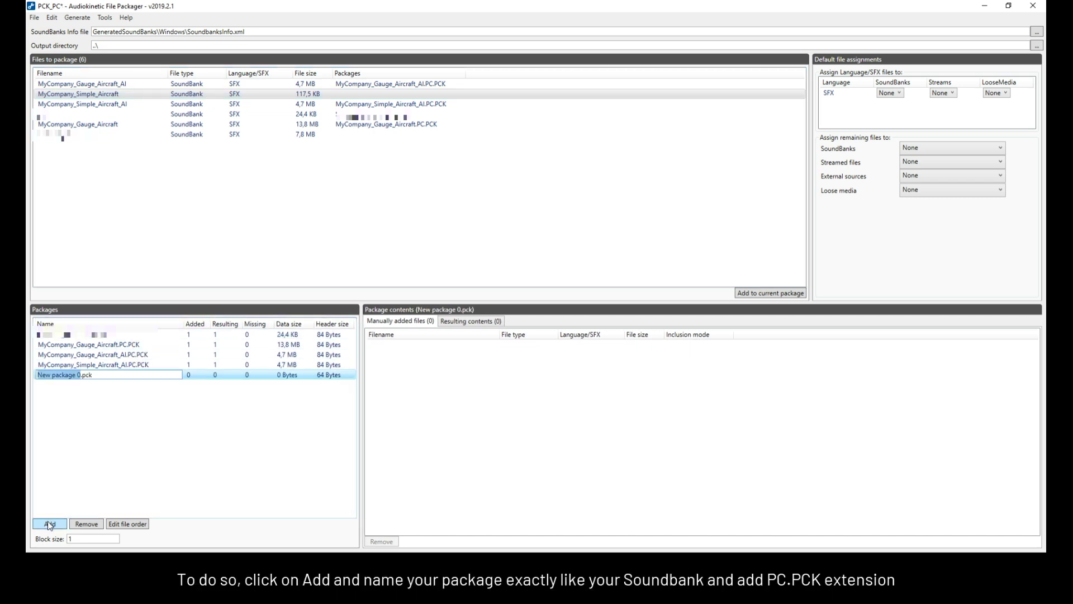
text(MyCompany_Simple_Aircraft.PC.PCK)
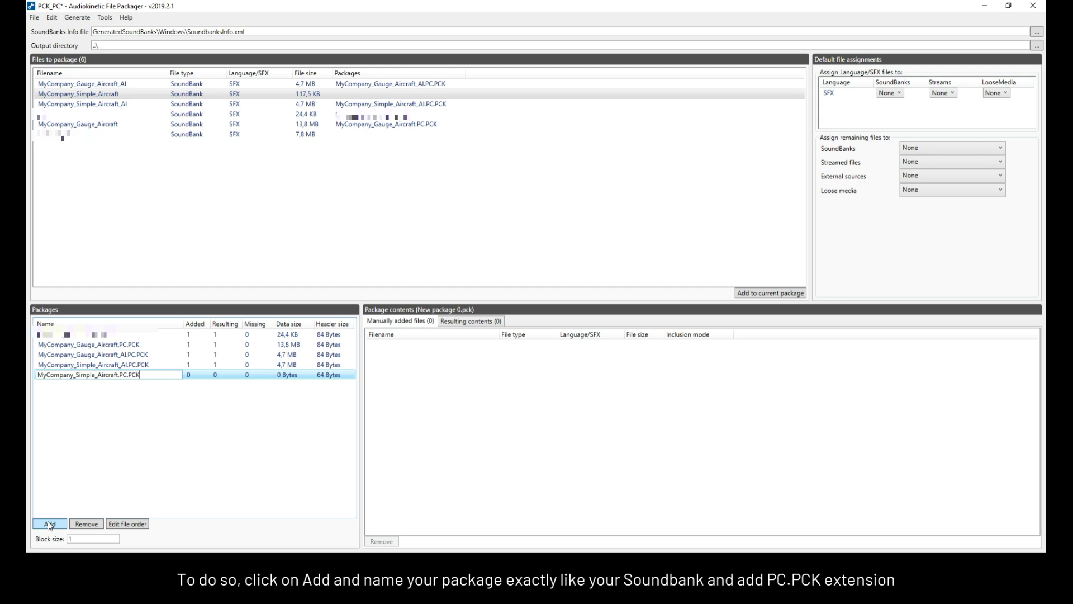
key(Return)
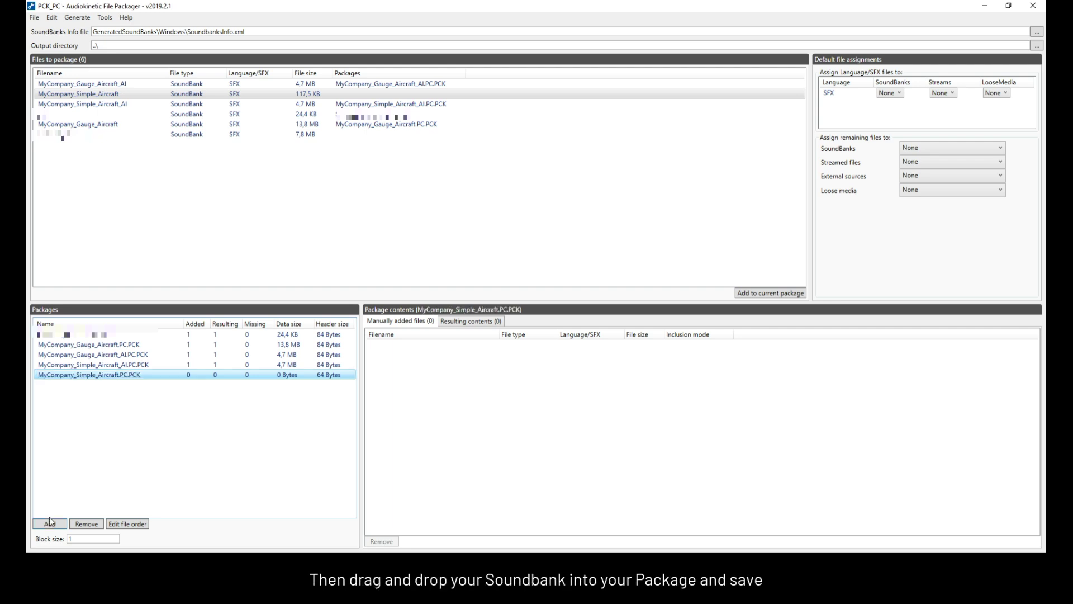
drag(94, 95, 438, 393)
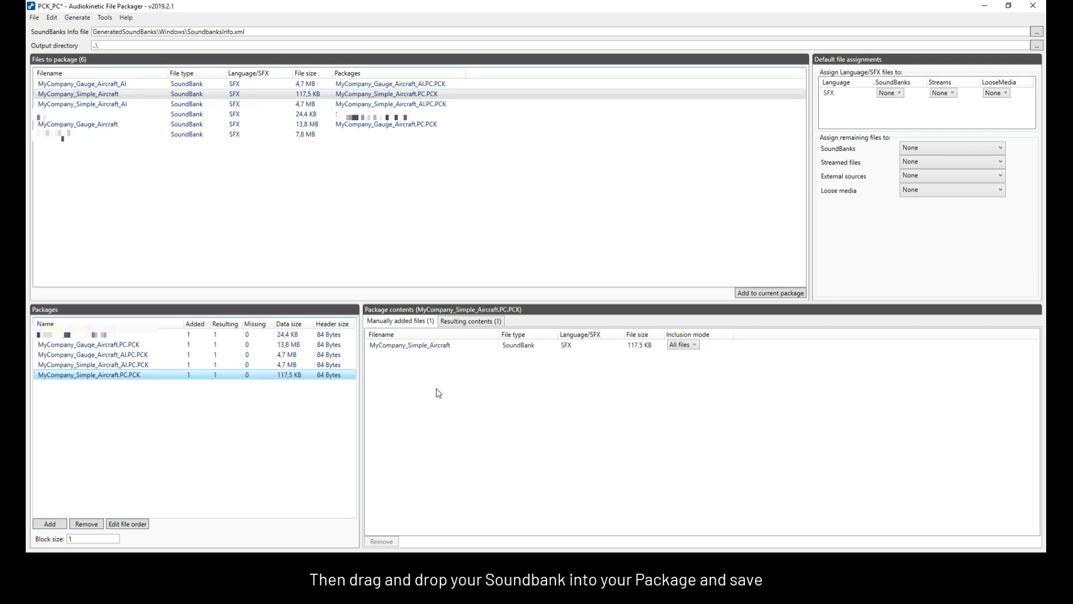
key(ctrl+s)
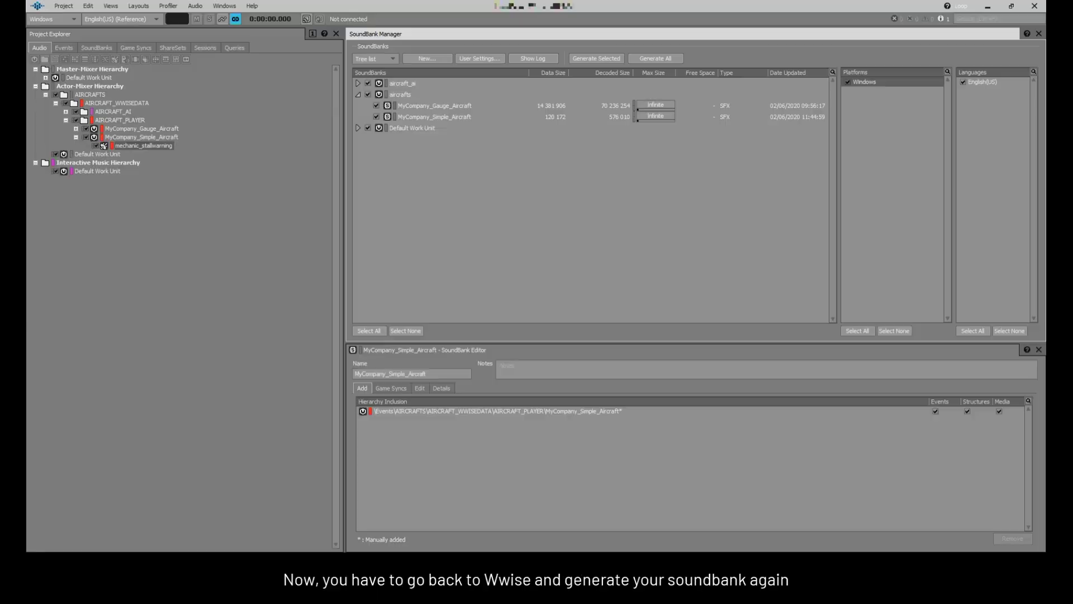
click(599, 60)
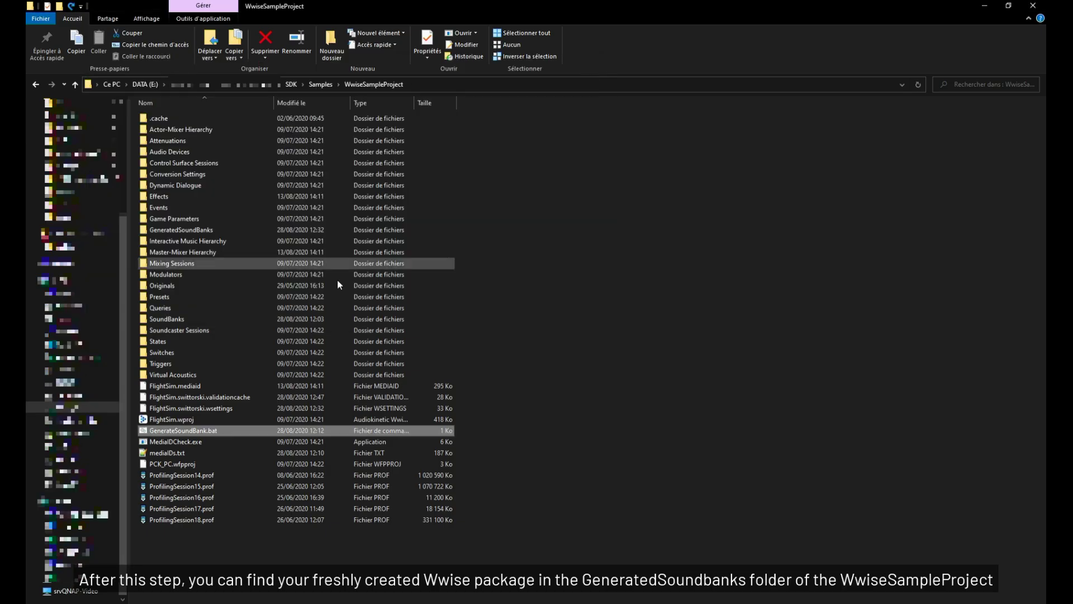
Paste the MyCompany_Simple_Aircraft.PC.PCK package into the aircraft's sound folder
double_click(177, 229)
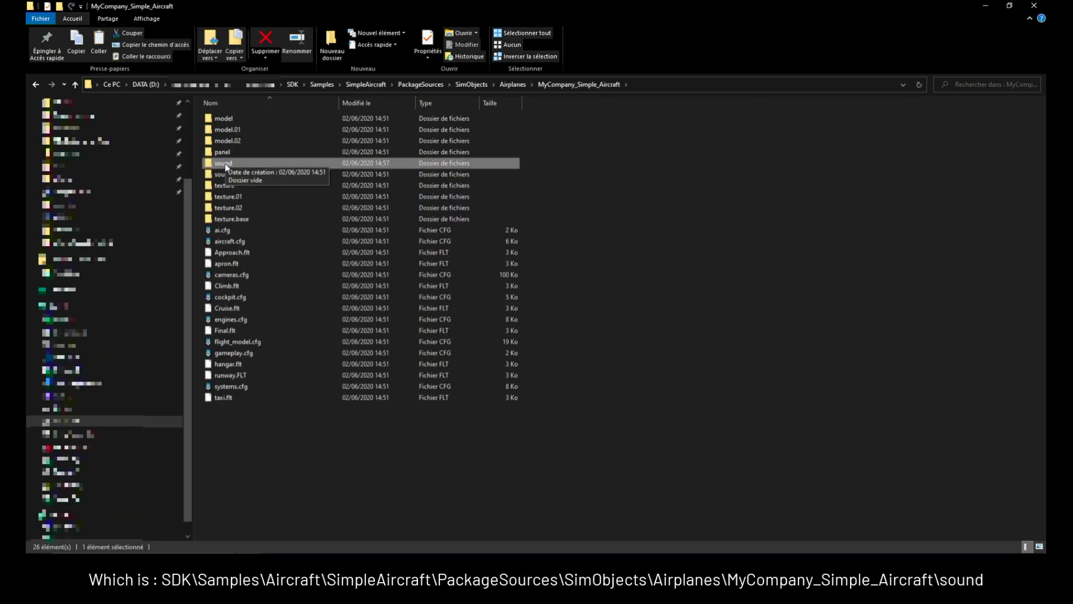
double_click(305, 164)
key(ctrl+v)
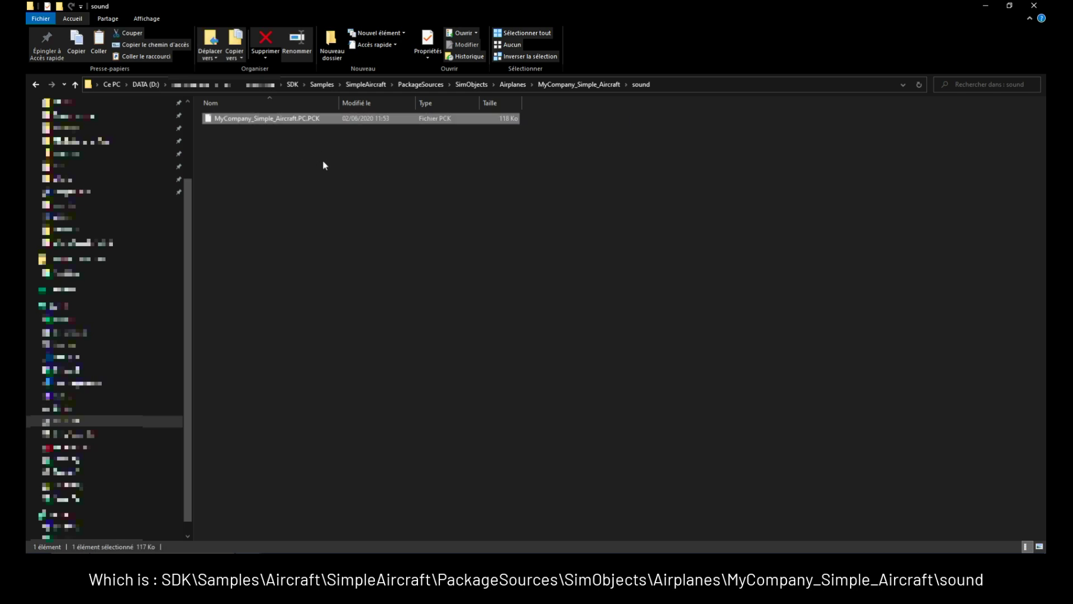
Create a new text document in that folder named sound.xml, accepting the extension change
right_click(274, 169)
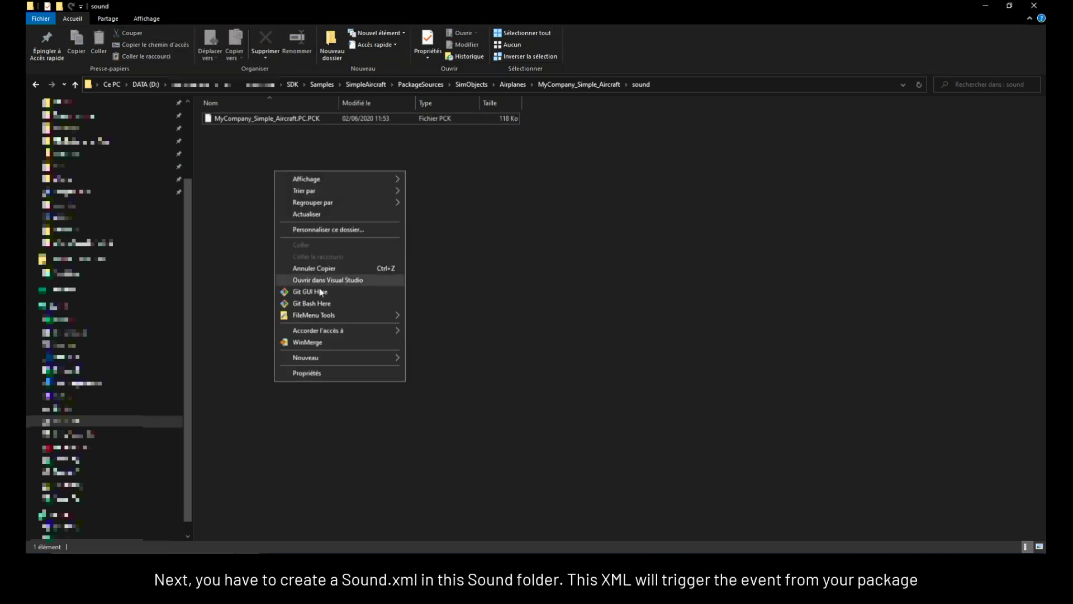
mouse_move(323, 360)
click(438, 421)
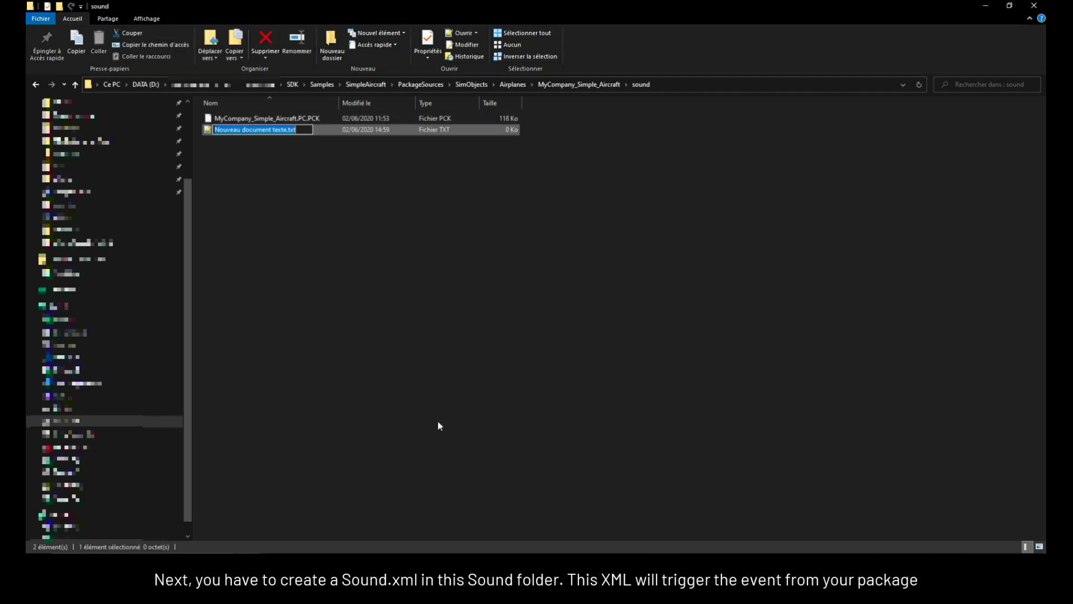
text(sound.xml)
key(Return)
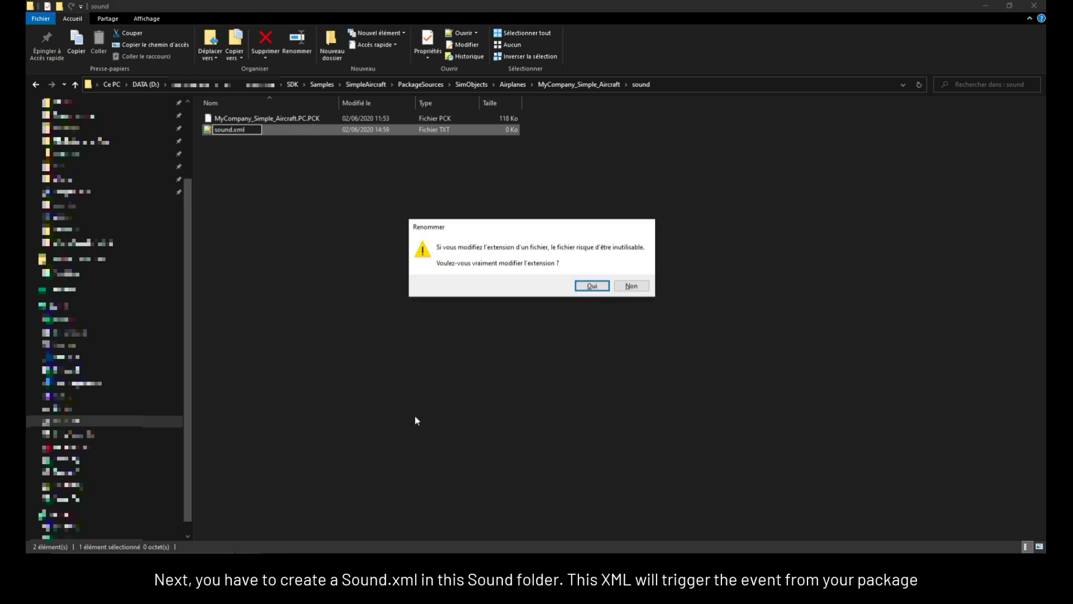
click(590, 285)
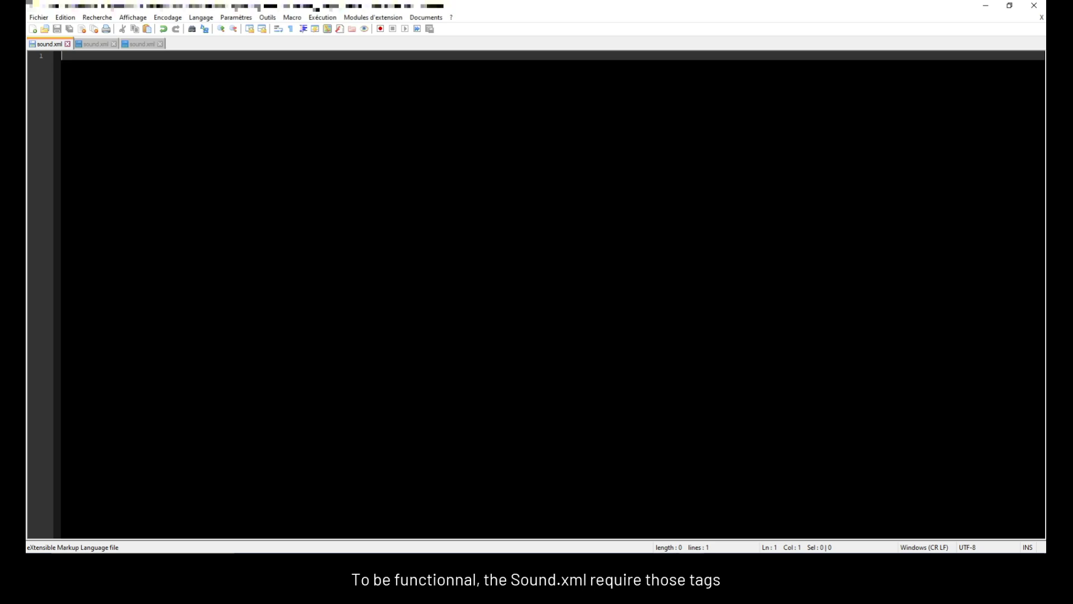
Paste the XML header and SoundInfo skeleton, then add WwisePackages opening and closing tags
text(<?xml version="1.0" encoding="utf-8" ?> <!-- Copyright (c) Asobo Studio, All rights reserved. www.asobostudio.com -->  <SoundInfo Version="0.1">  </SoundInfo>)
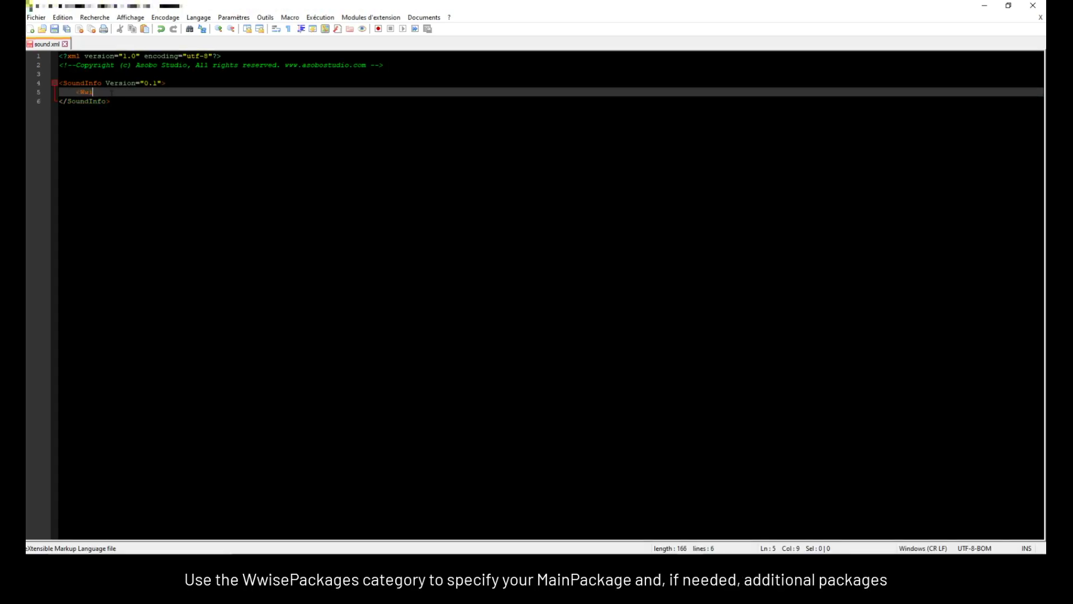
text(sePackages>)
key(shift+Home)
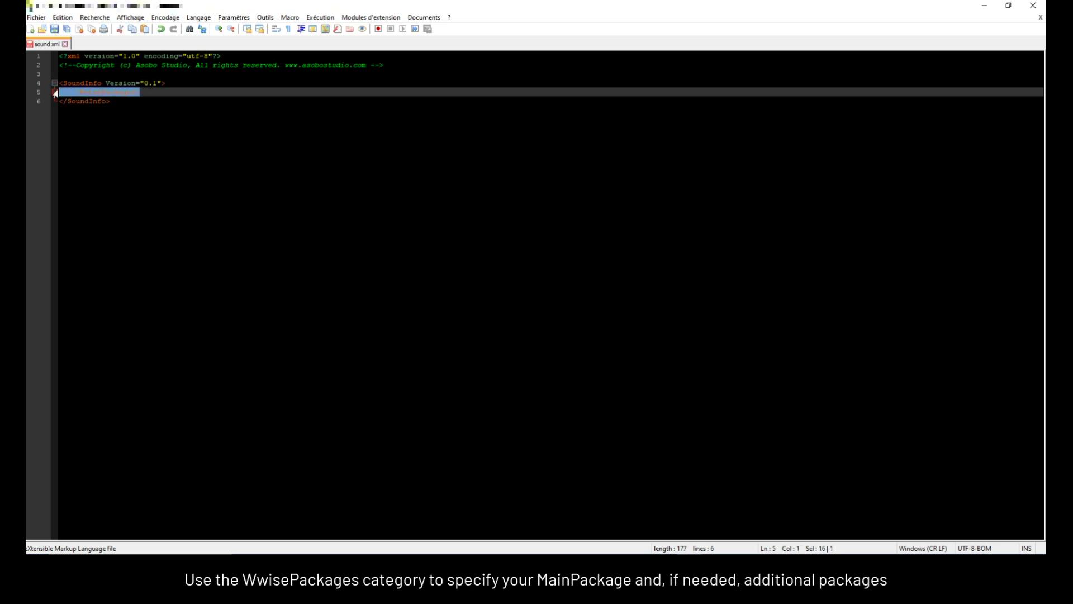
key(End)
text(>)
key(Return)
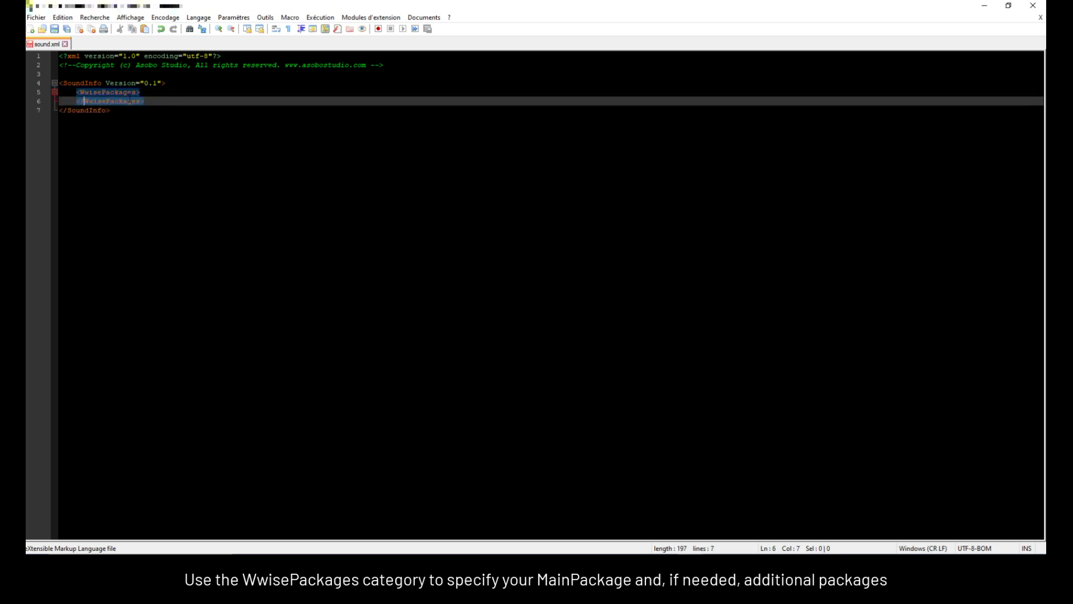
Add an indented MainPackage Name="MyCompany_Simple_Aircraft" line inside WwisePackages
key(Return)
key(Up)
key(Tab)
text(<MainPacka)
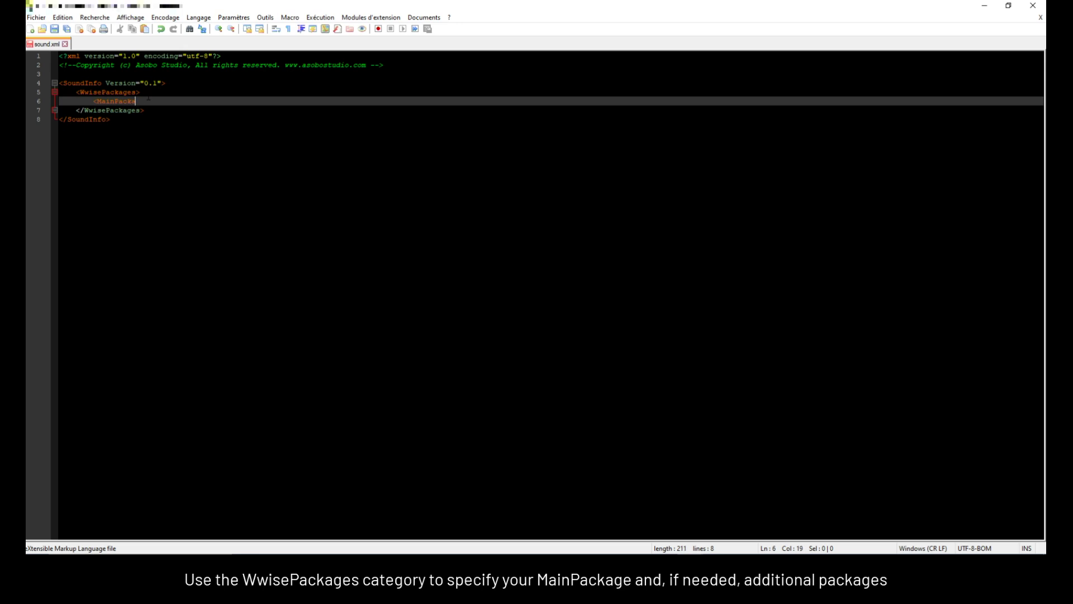
text(ge Name=")
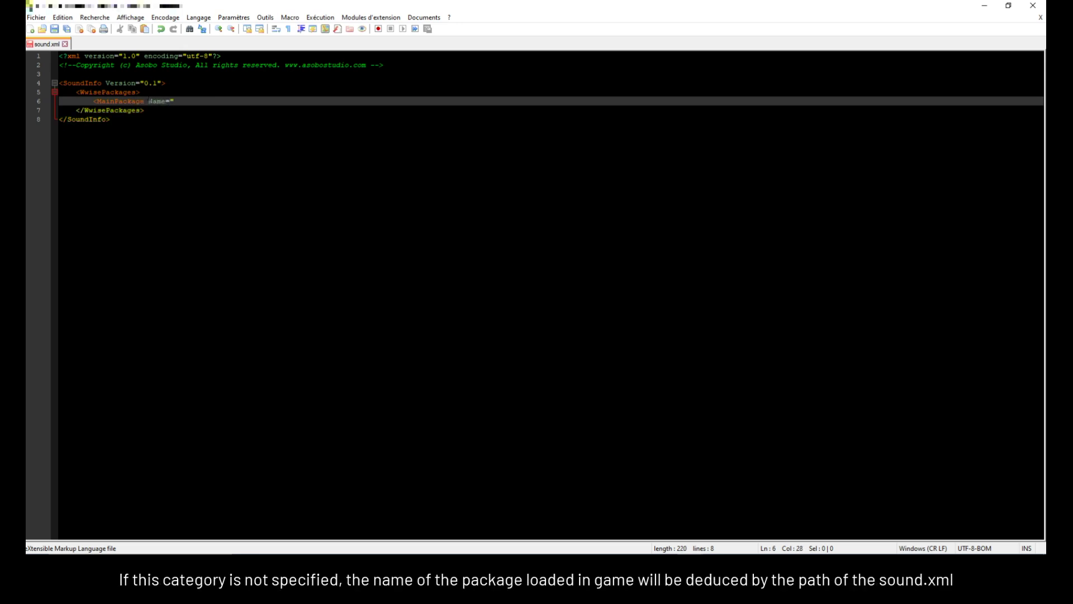
text(MyCompany_Simple_Aircraft"/>)
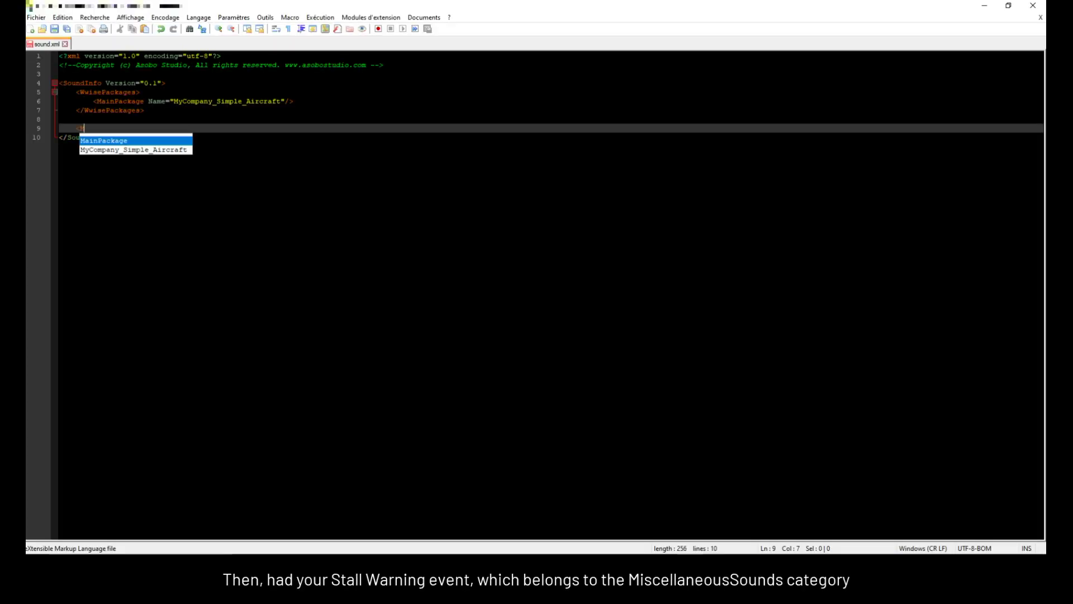
Create matching MiscellaneousSound opening and closing tags on separate lines
text(ellaneous)
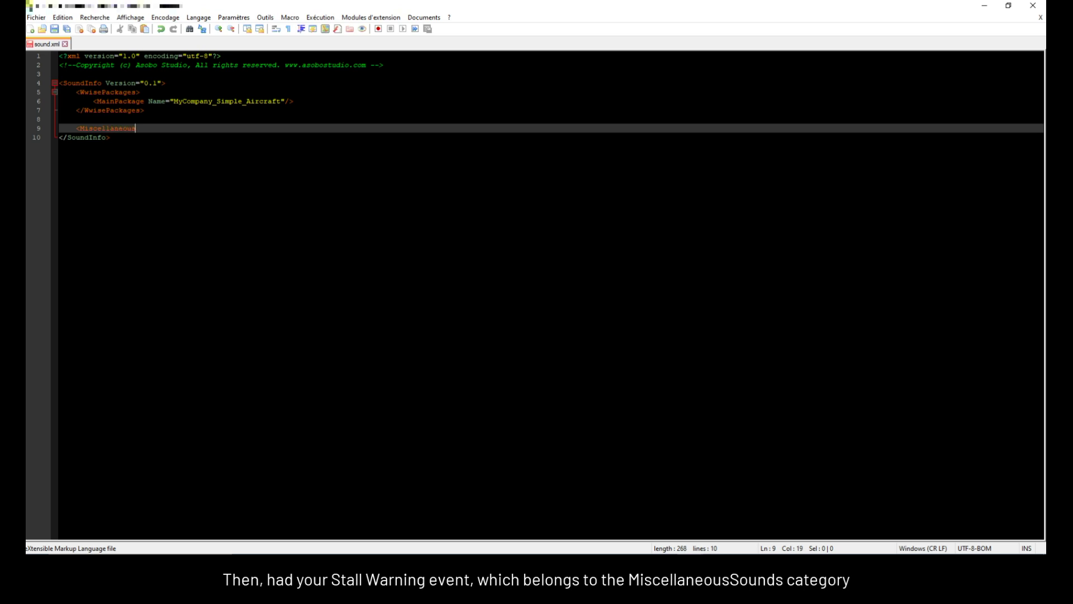
text(Sound>)
key(shift+Home)
key(ctrl+c)
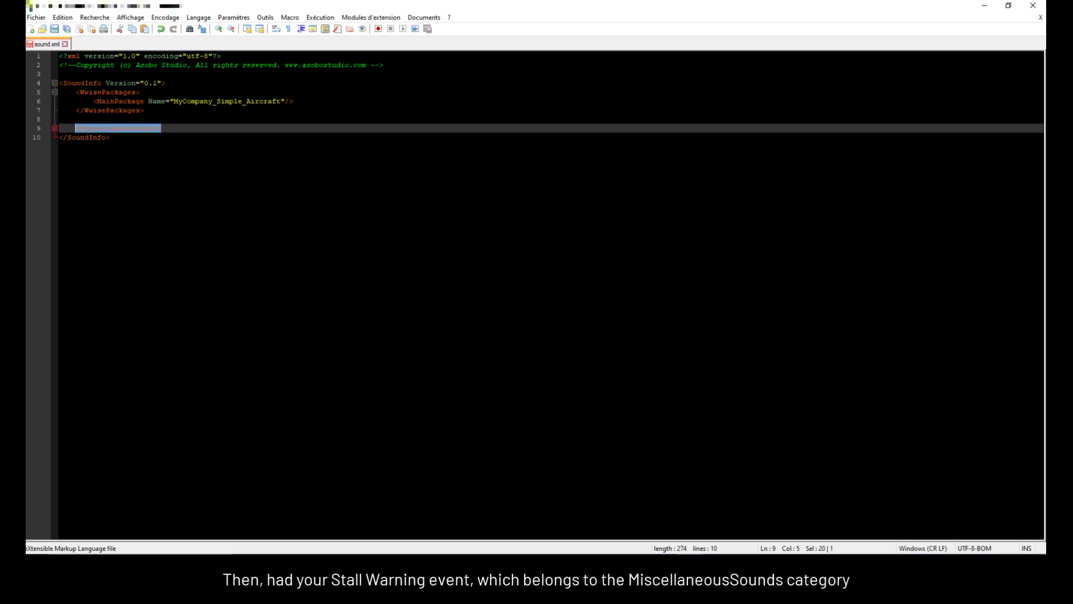
key(End)
text(>)
key(ctrl+v)
text(>)
click(161, 128)
key(Return)
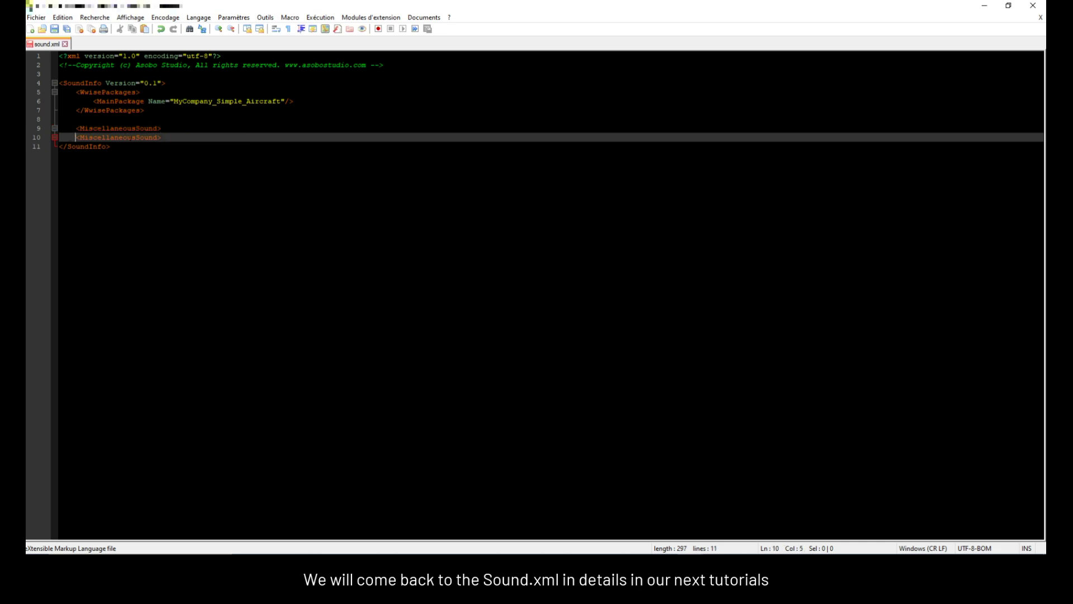
text(/)
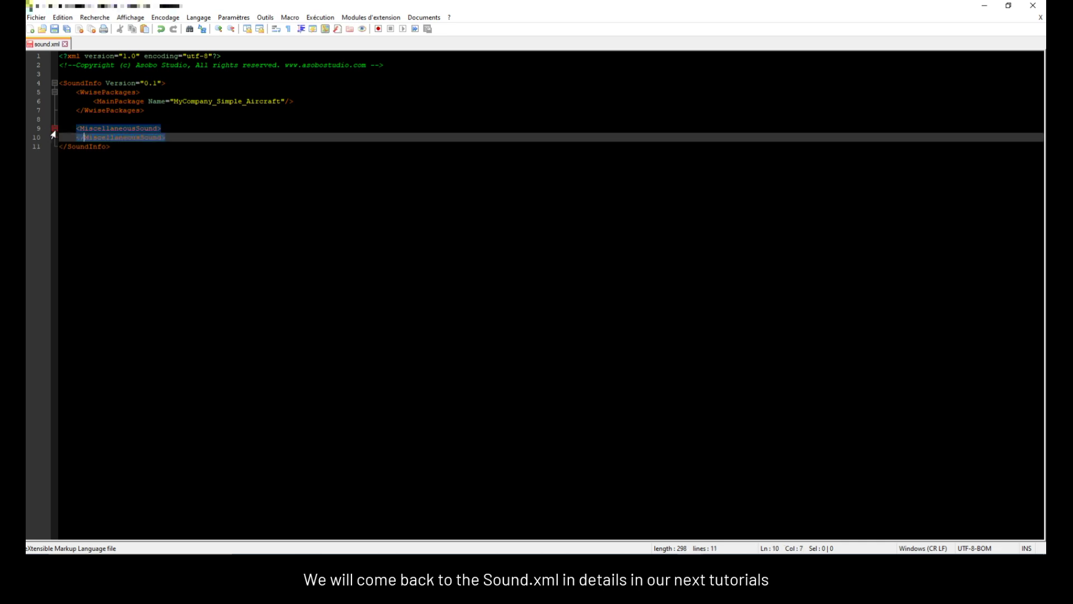
Inside MiscellaneousSound, add <Sound WwiseEvent="STALL_WARNING" WwiseData="true"
click(190, 128)
key(Return)
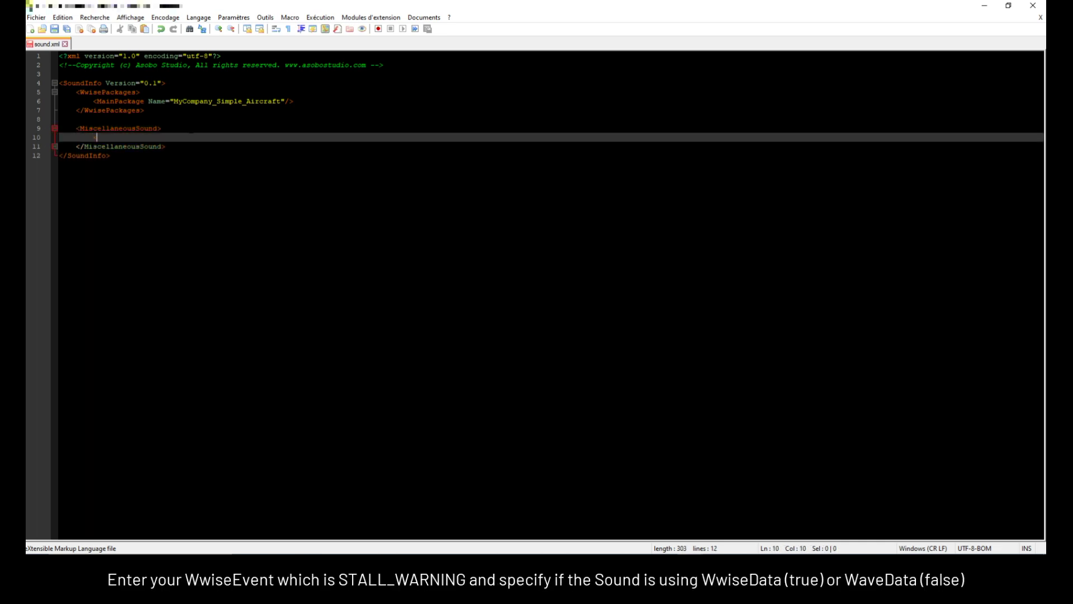
text(<Sound WwiseEvent="STALL)
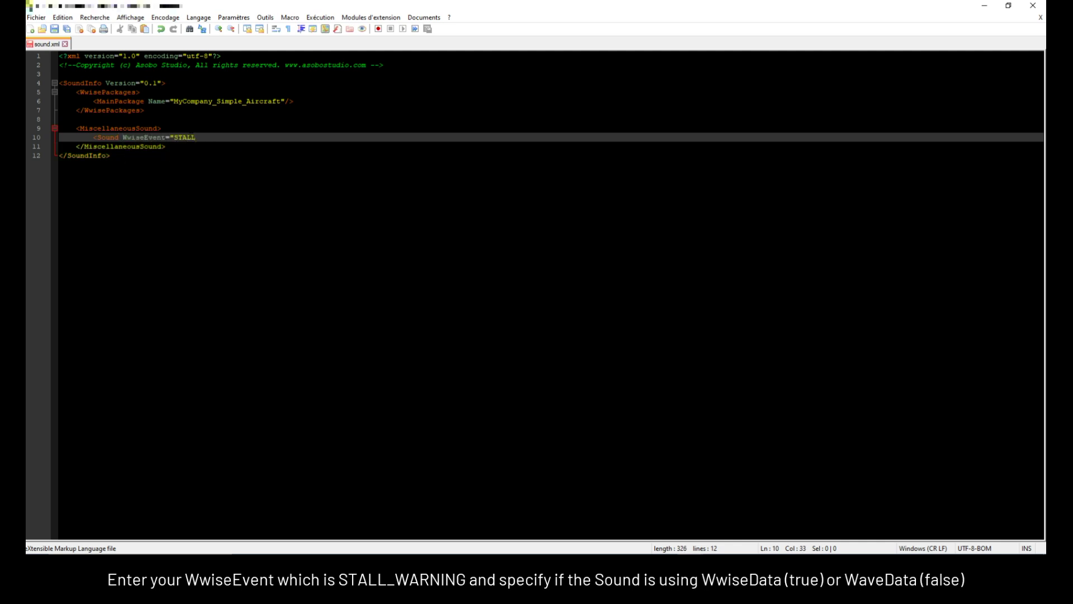
text(_WARNING" w)
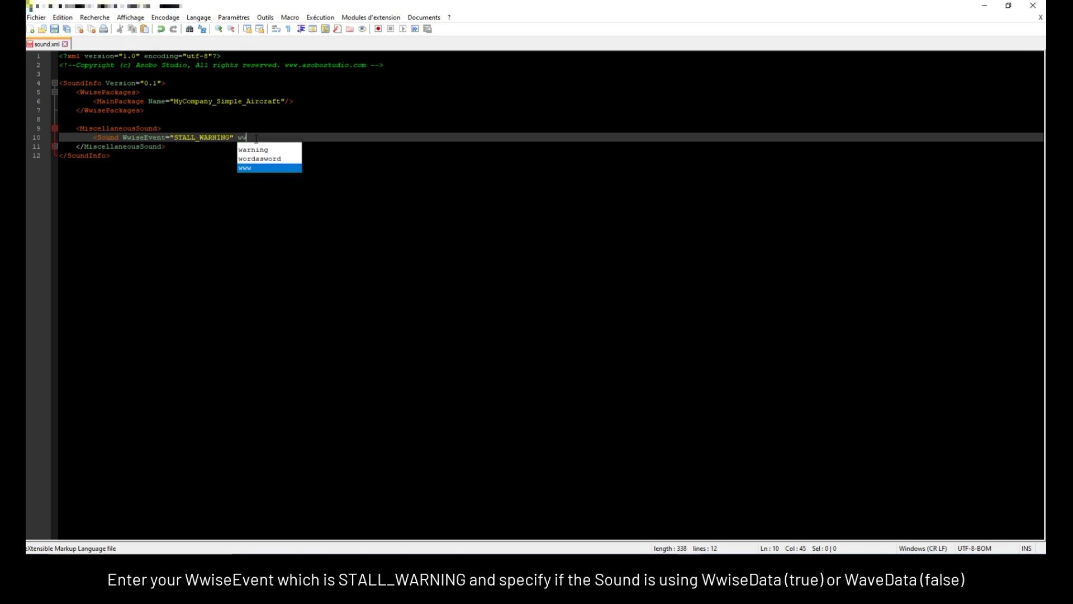
text(wise)
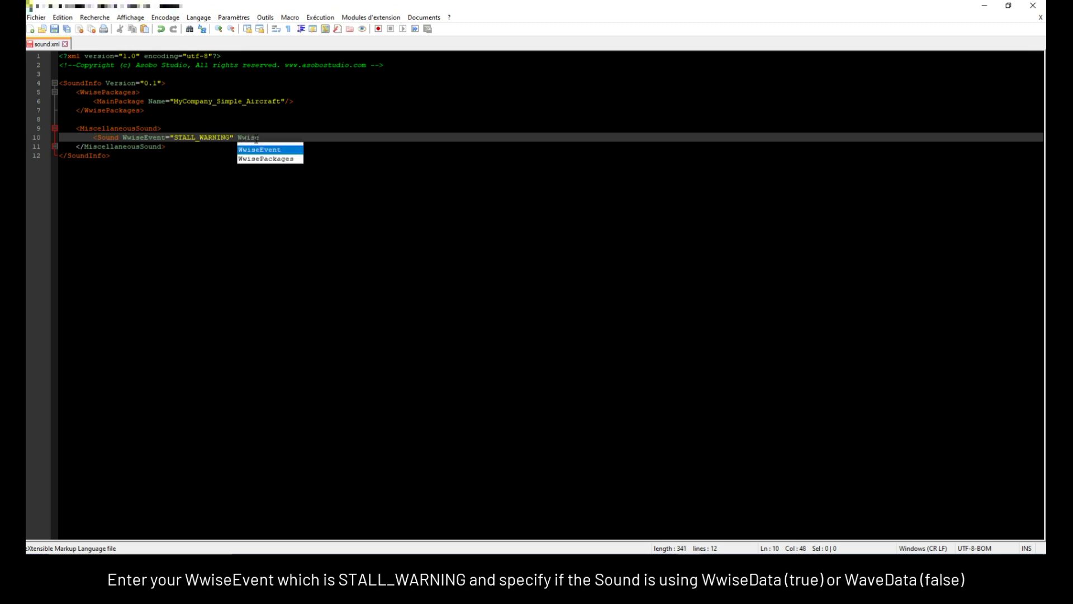
text(E)
key(BackSpace)
text(Data)
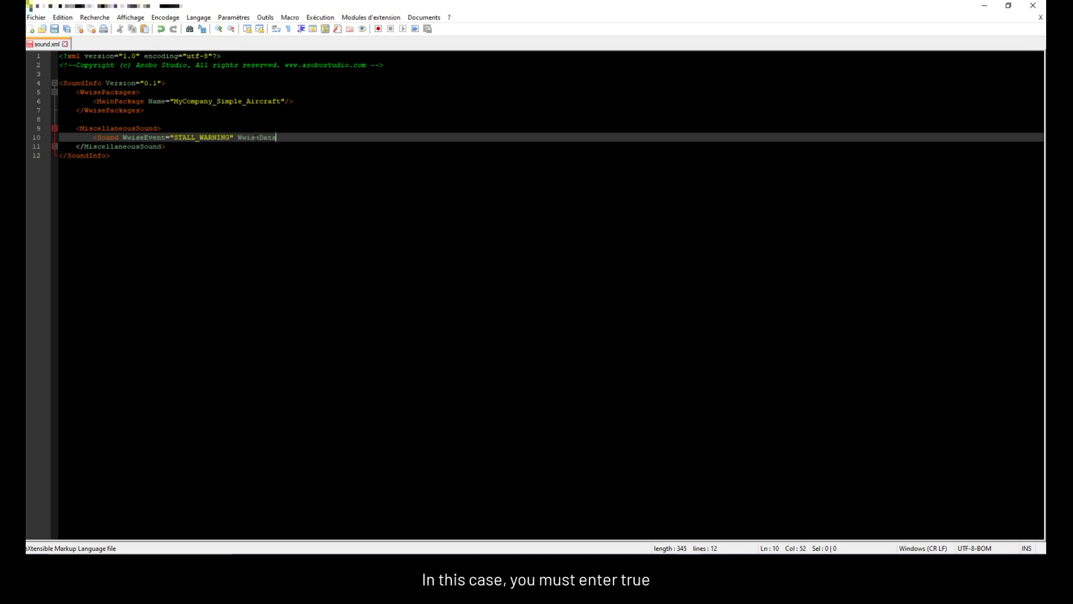
text(="true")
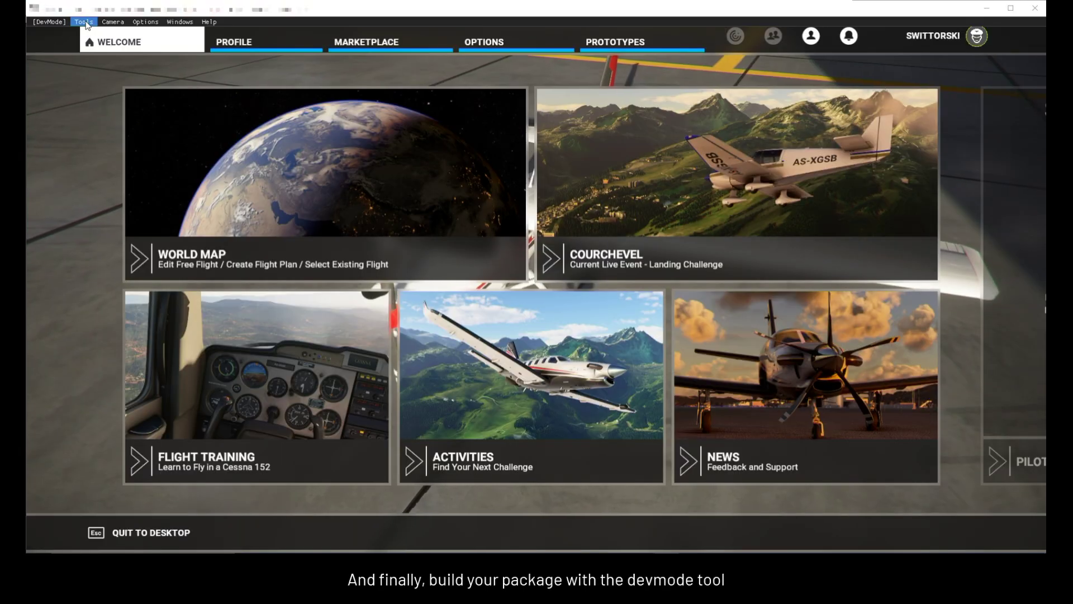
Open the Project Editor from developer Tools, dock the Inspector beside it, and expand the package details
click(84, 22)
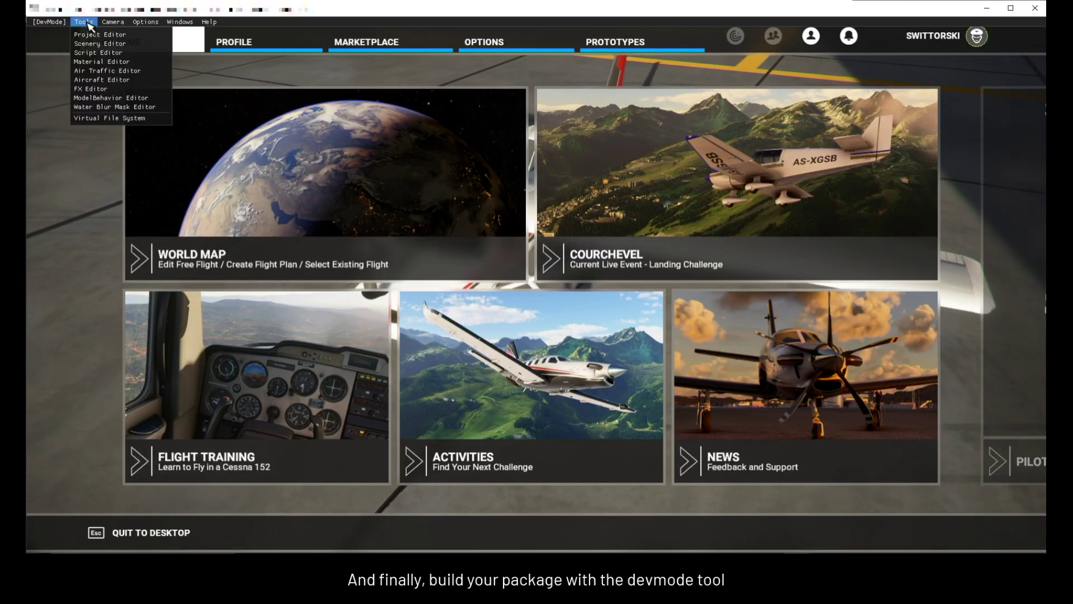
click(92, 34)
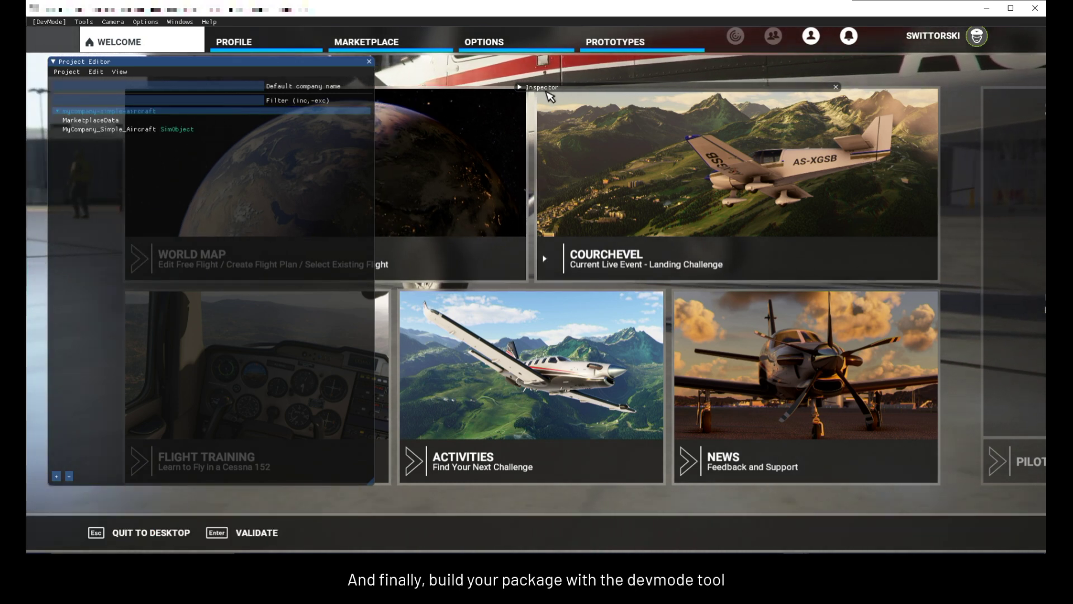
drag(547, 89, 430, 76)
click(404, 74)
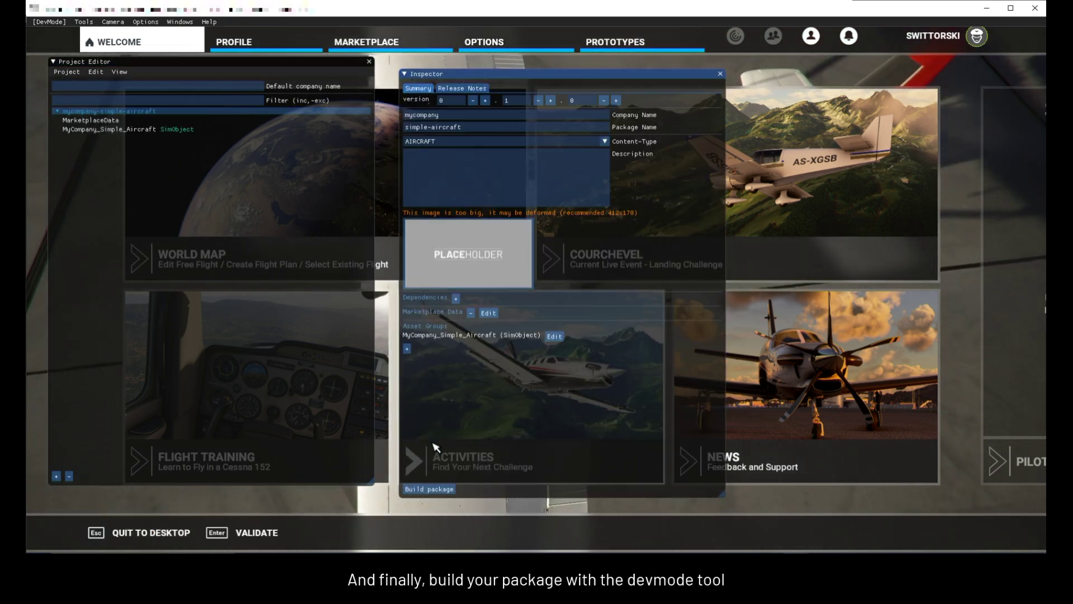